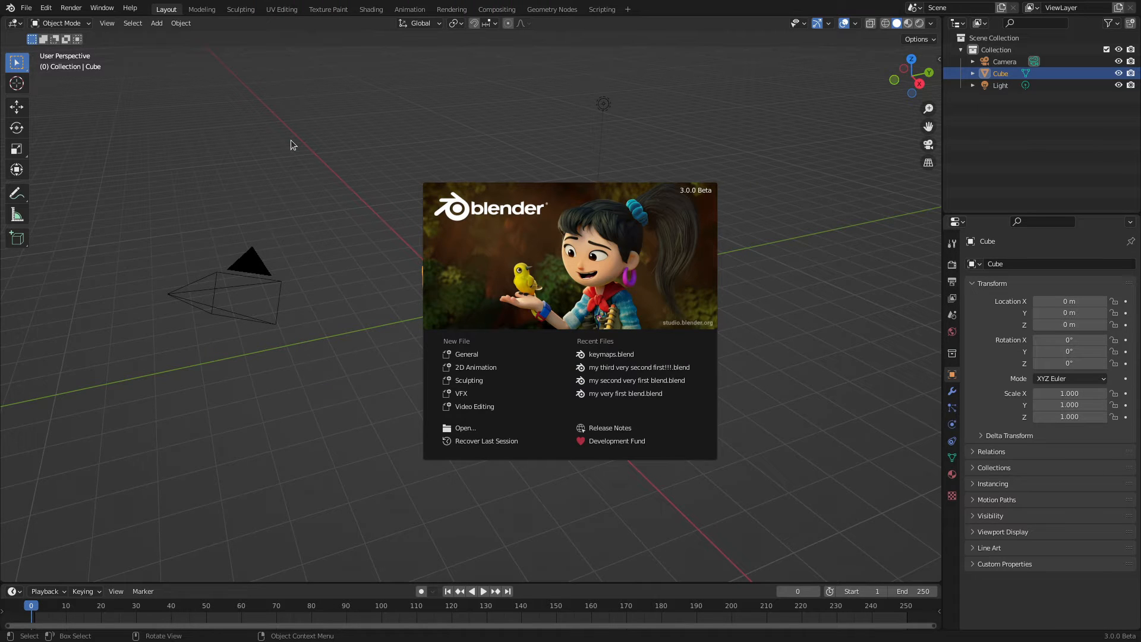
# Dismiss the splash screen and look through the commands that Menu Search offers for the 3D viewport.
pyautogui.click(291, 144)
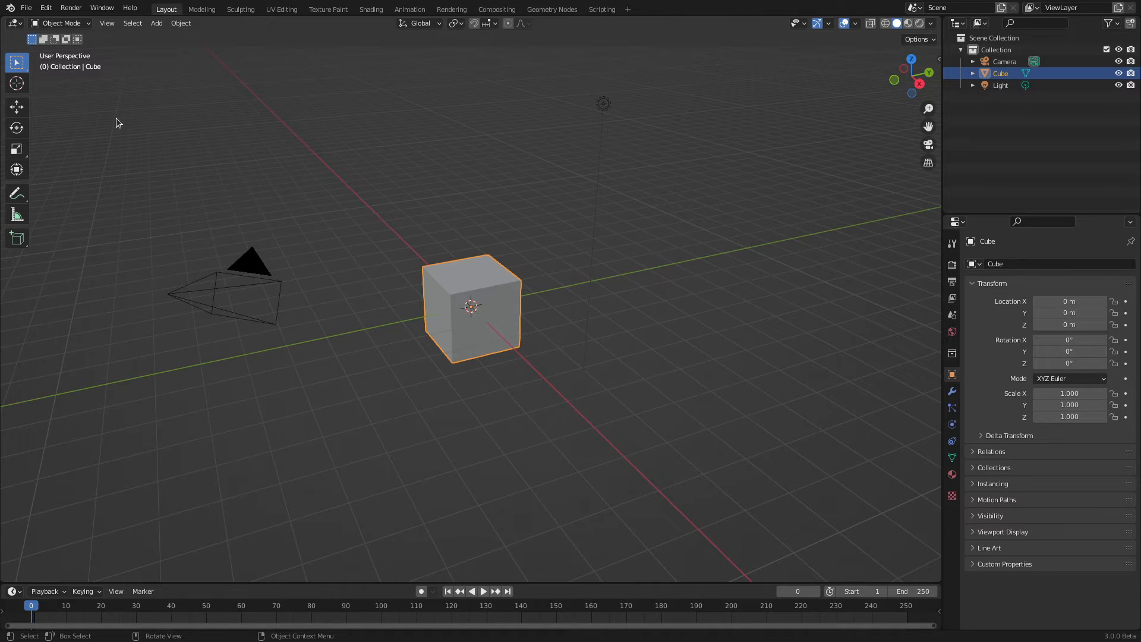
pyautogui.click(46, 8)
pyautogui.press('F3')
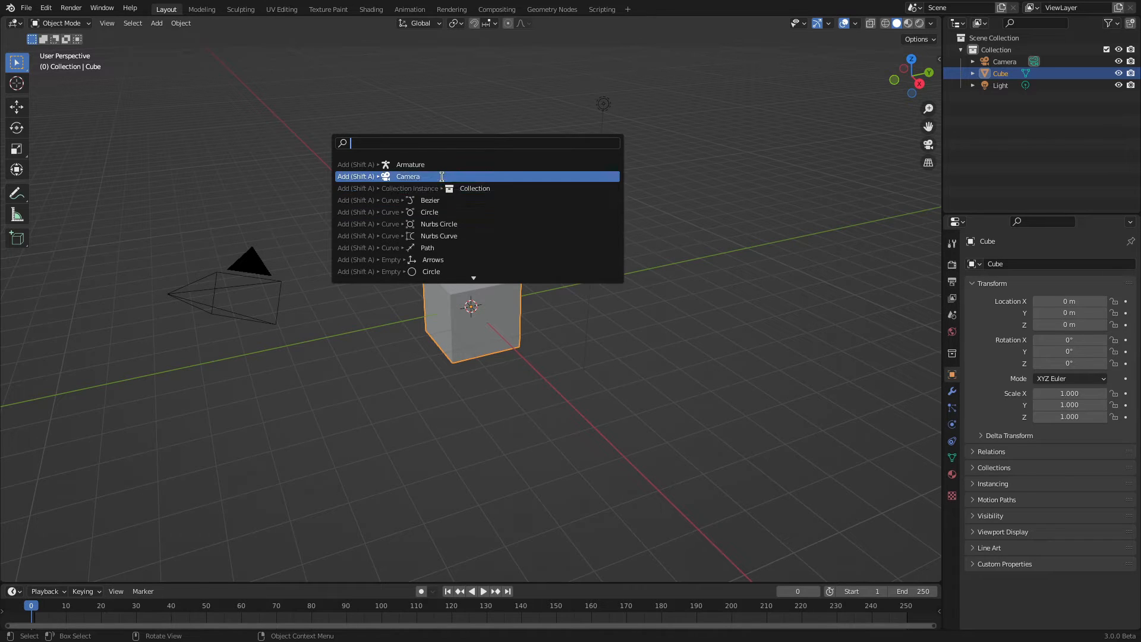
pyautogui.scroll(-20, 391, 188)
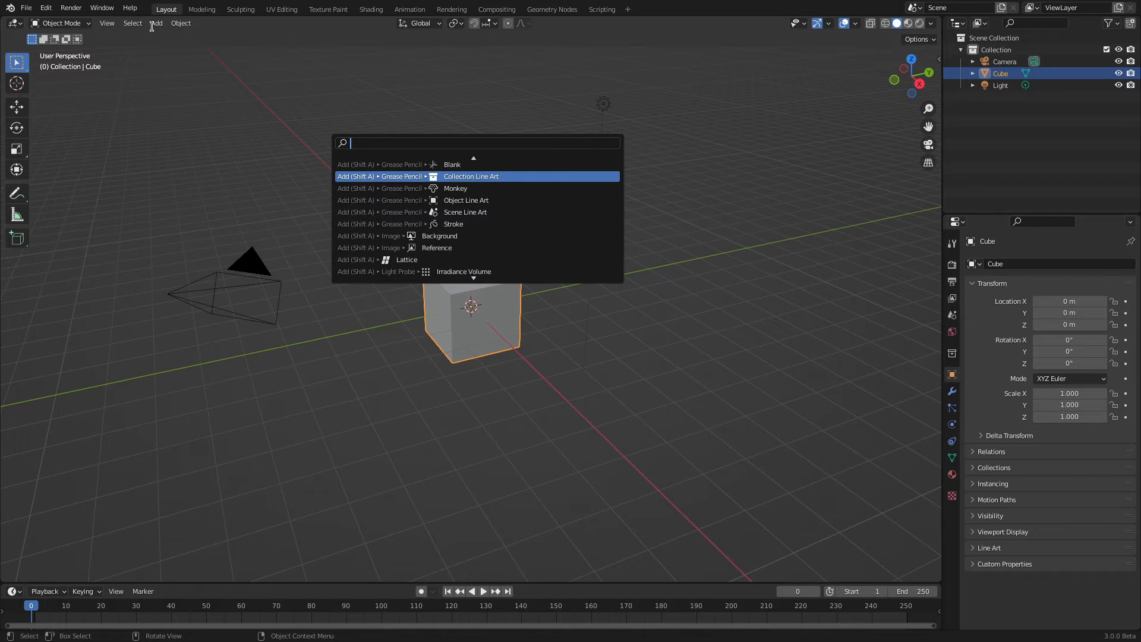
pyautogui.scroll(-20, 395, 178)
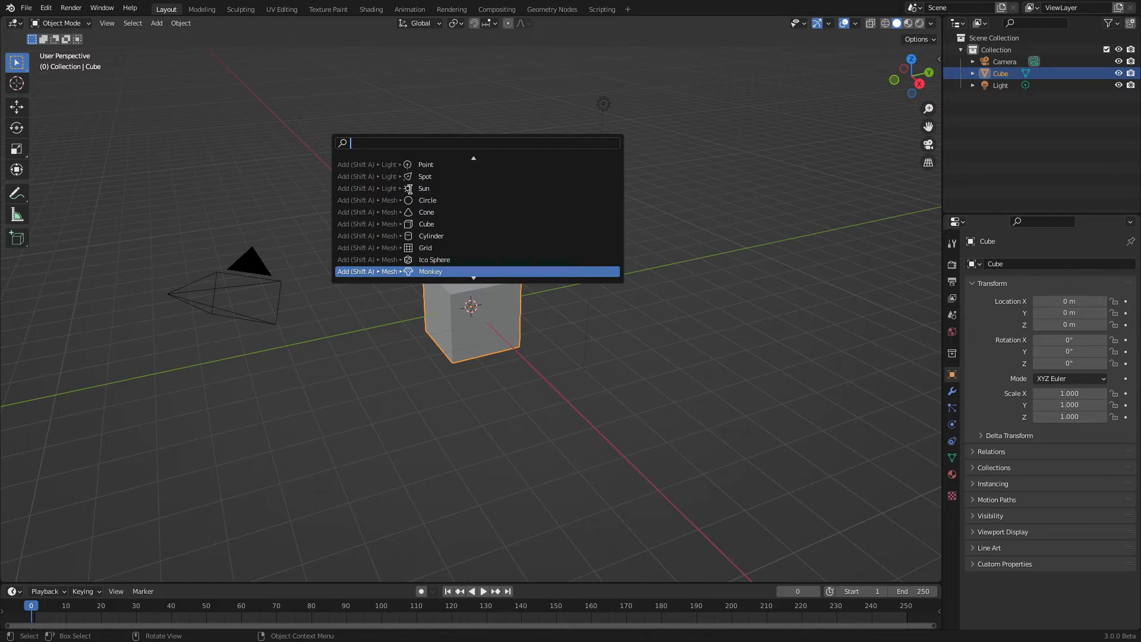
pyautogui.scroll(19, 410, 189)
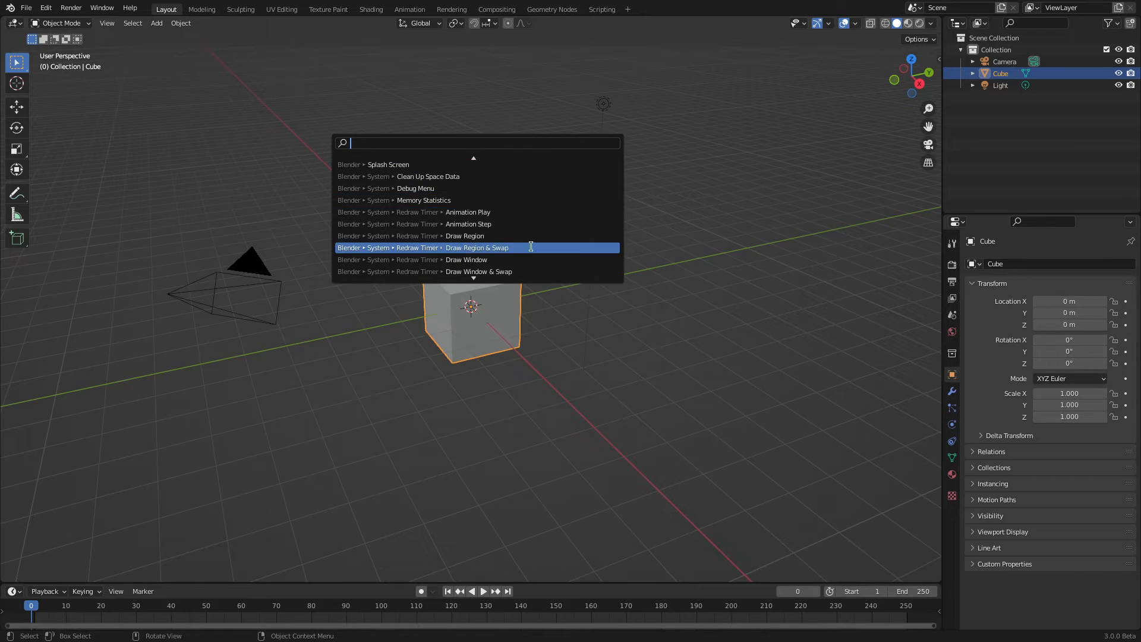
pyautogui.scroll(-15, 502, 227)
pyautogui.scroll(-20, 503, 228)
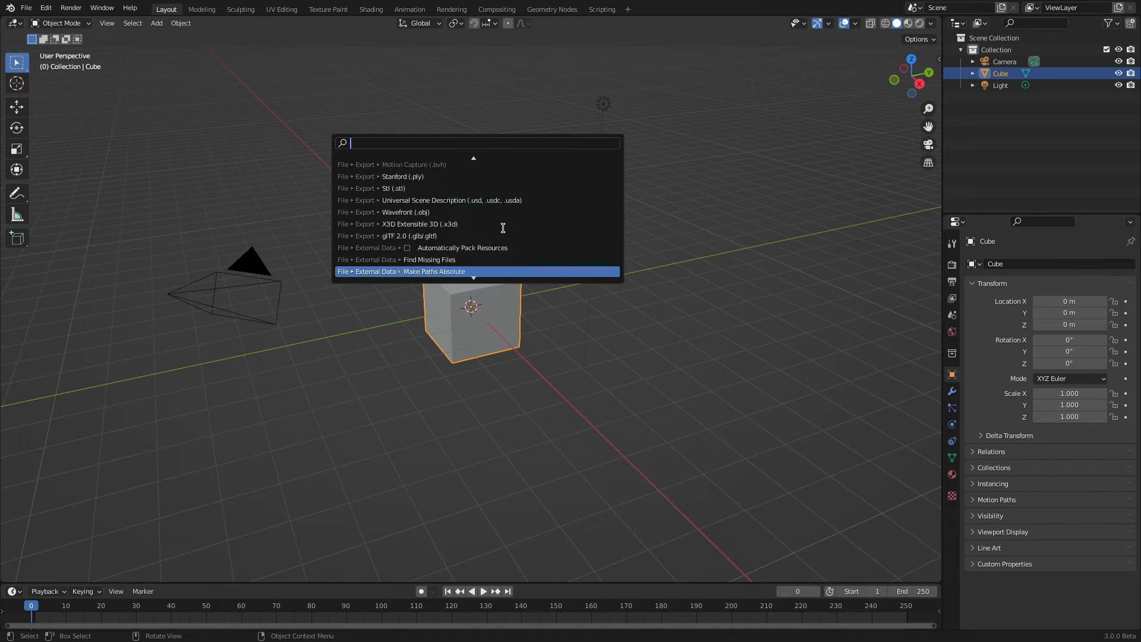
pyautogui.scroll(-10, 503, 228)
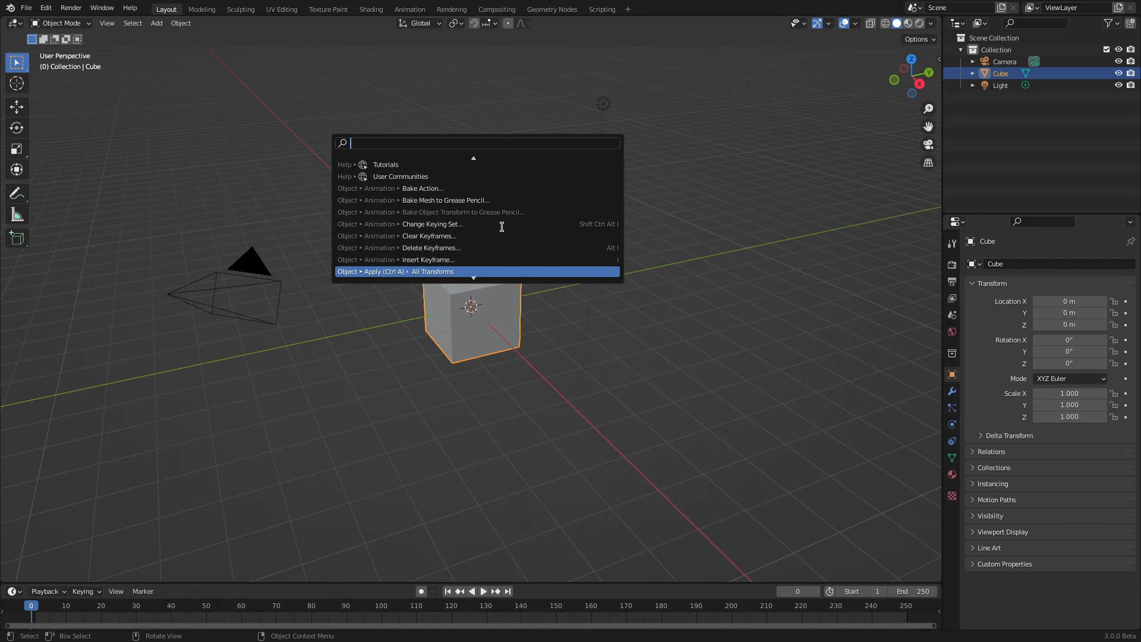
# Search for "cube", add the mesh cube, and move it to about X -2.2 m, Y -3.7 m, Z 1.0 m.
pyautogui.write('cube')
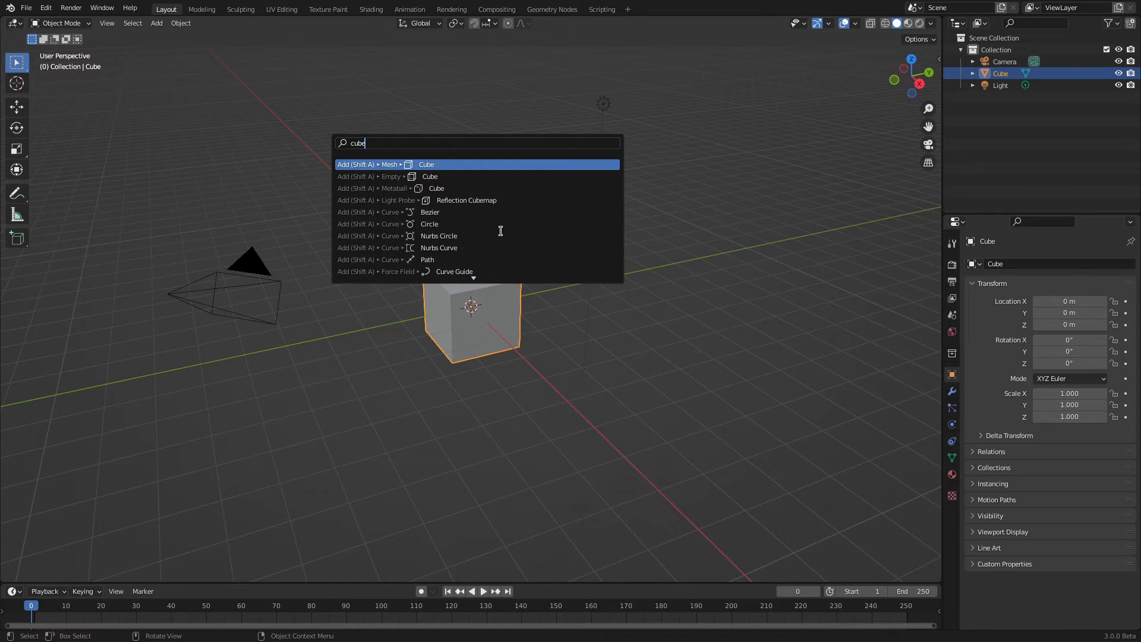
pyautogui.click(366, 165)
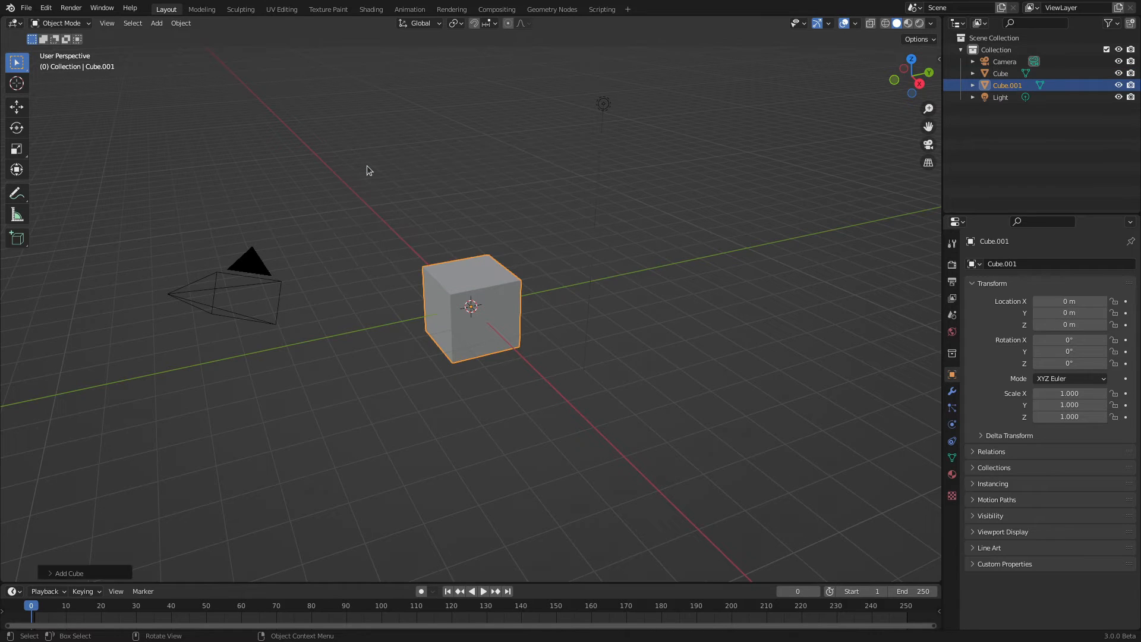
pyautogui.scroll(1, 412, 181)
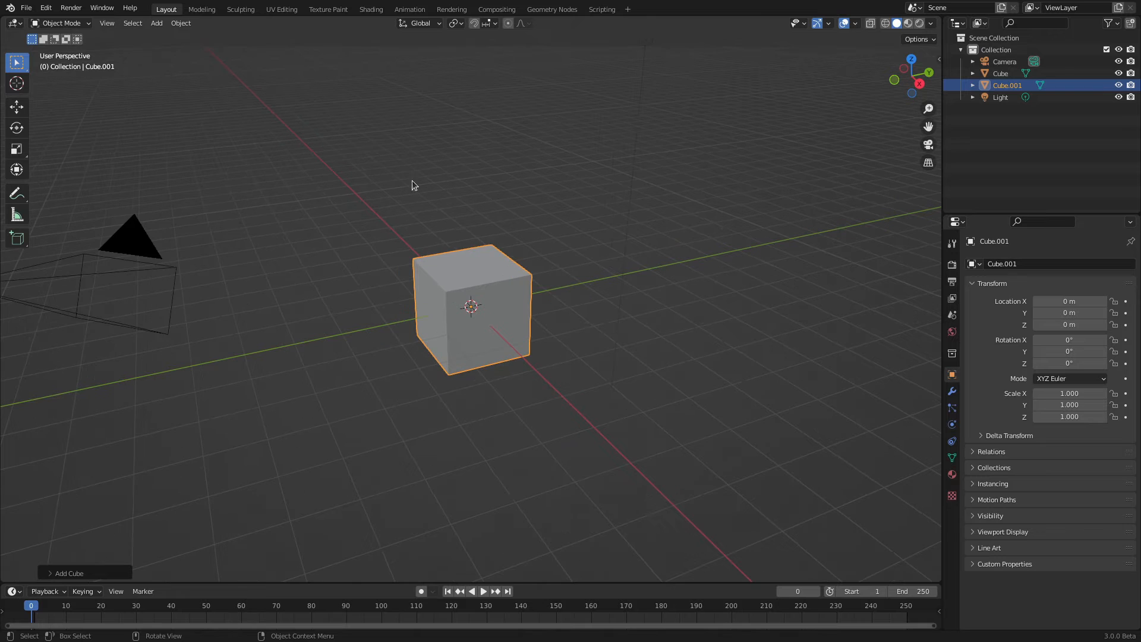
pyautogui.moveTo(485, 248); pyautogui.dragTo(299, 206)
pyautogui.scroll(-4, 476, 183)
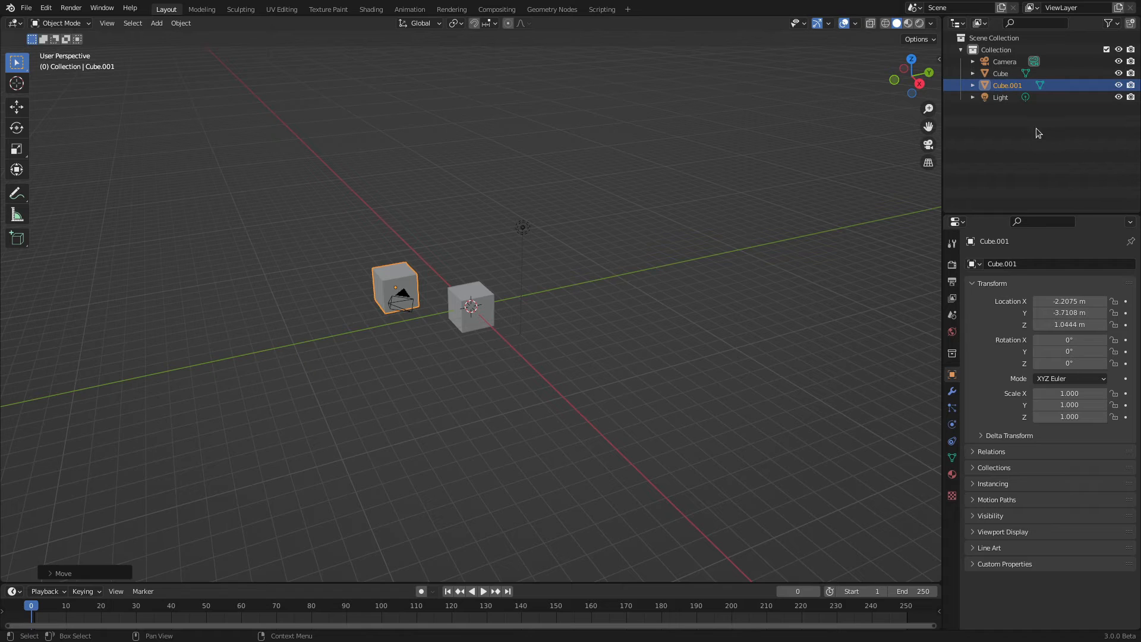
# Clear the remembered search term and examine the commands that Menu Search offers for the Outliner.
pyautogui.press('F3')
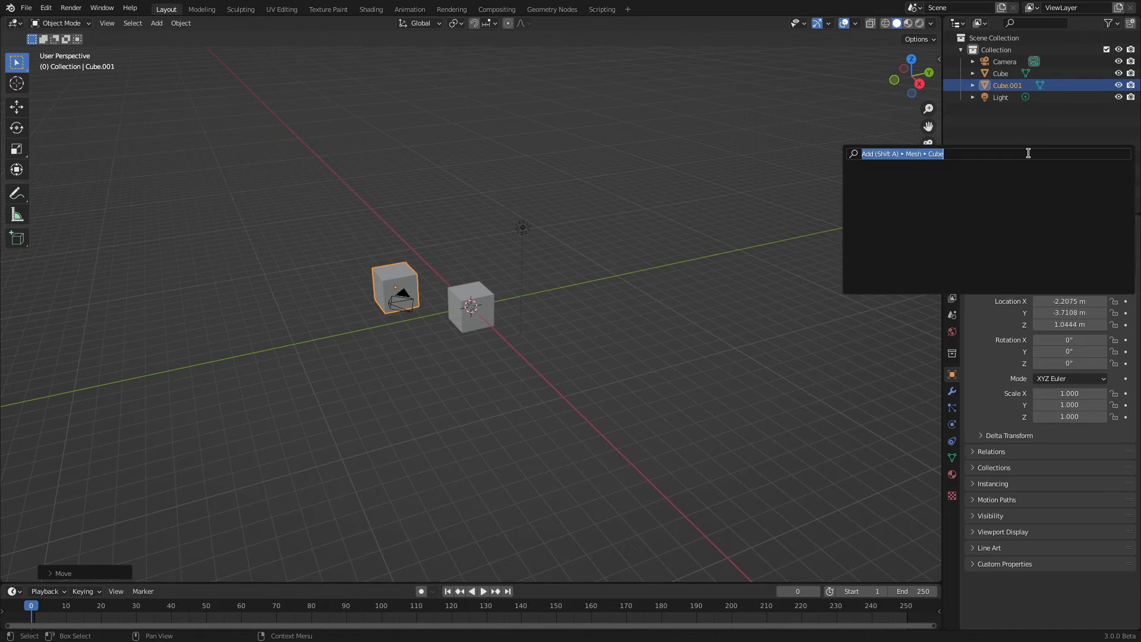
pyautogui.press('BackSpace')
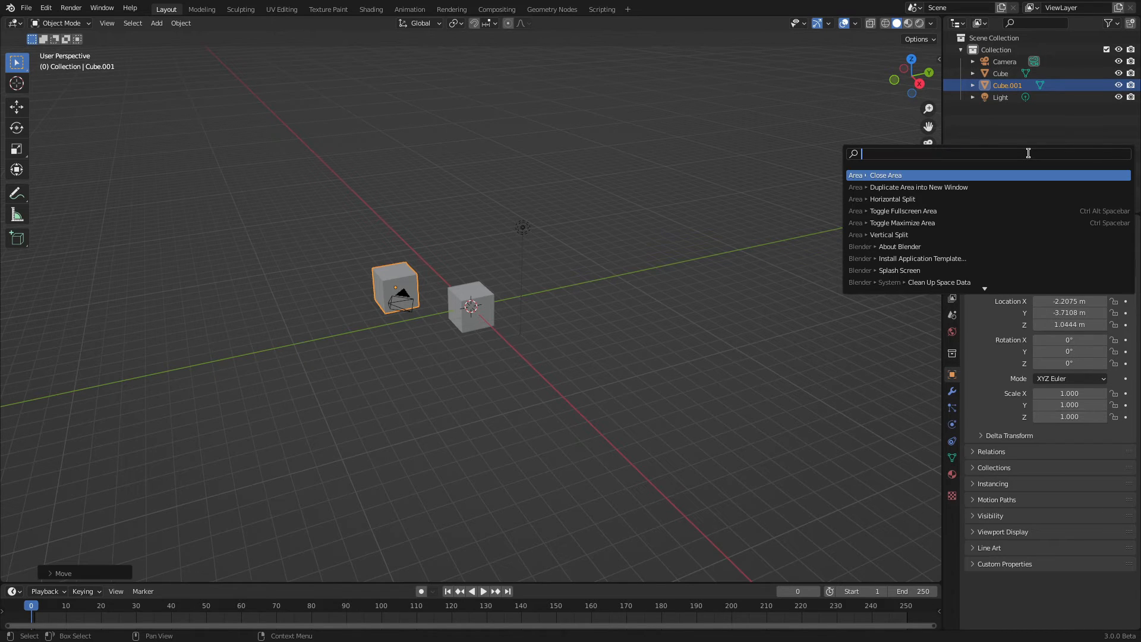
pyautogui.press('Down')
pyautogui.press('Down')
pyautogui.press('Down')
pyautogui.press('Down')
pyautogui.press('Down')
pyautogui.press('Down')
pyautogui.press('Down')
pyautogui.press('Down')
pyautogui.press('Down')
pyautogui.press('Down')
pyautogui.scroll(20, 997, 195)
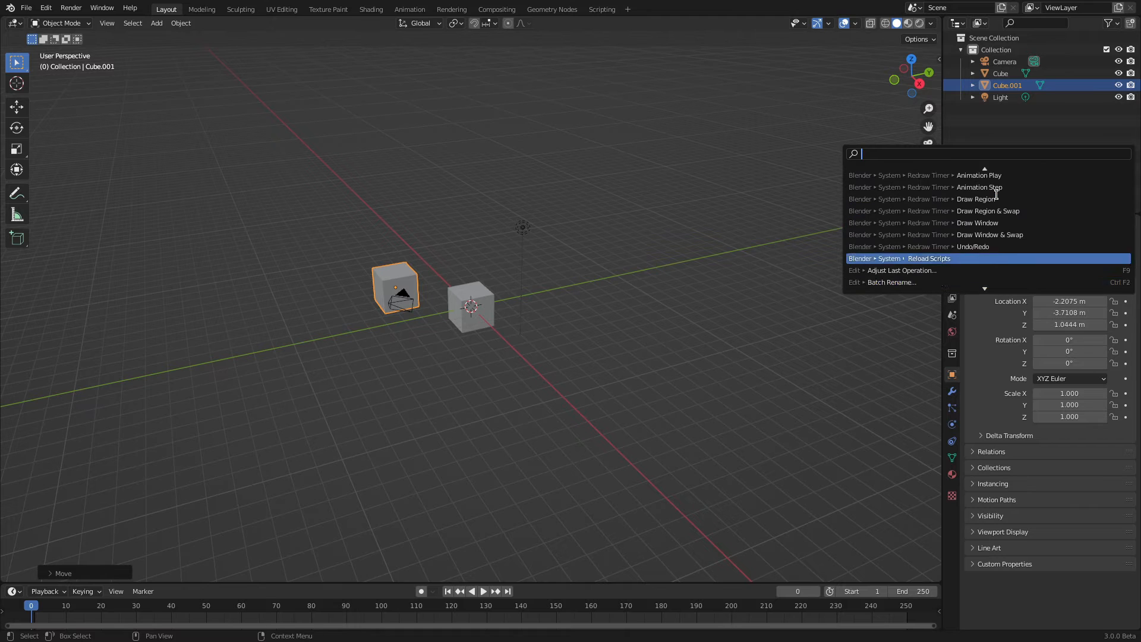
pyautogui.scroll(-20, 997, 196)
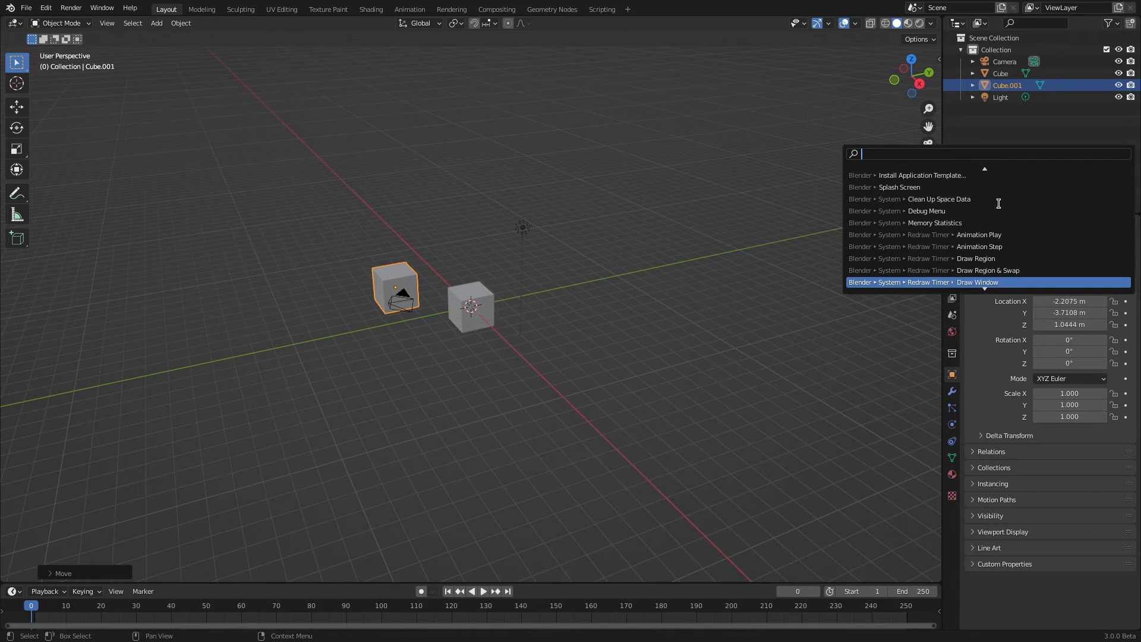
pyautogui.scroll(-20, 924, 208)
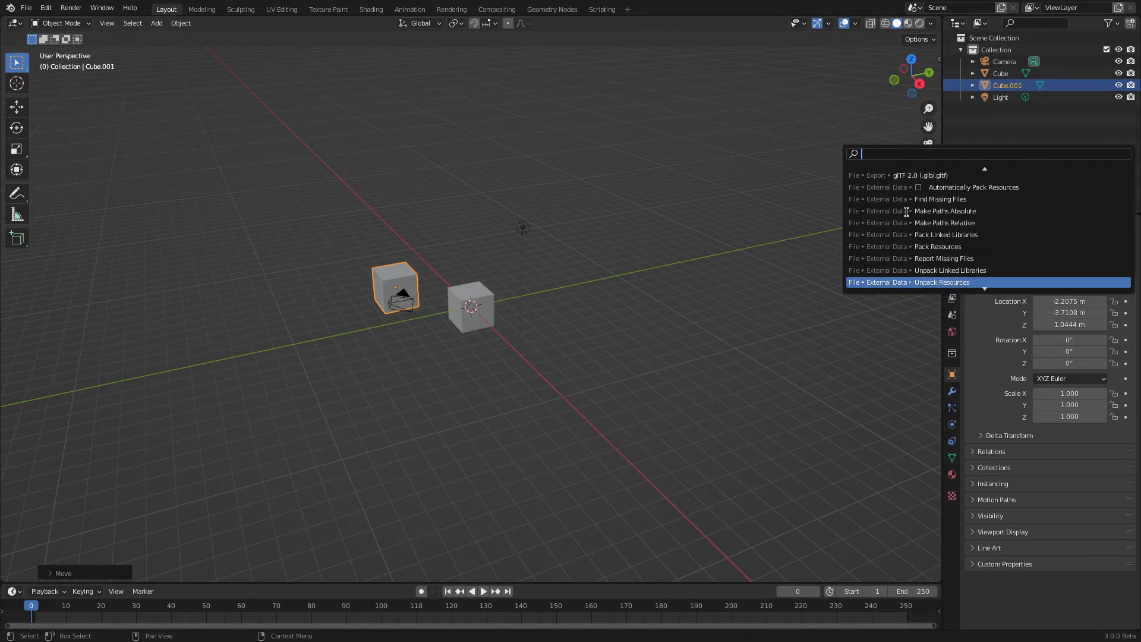
pyautogui.click(692, 209)
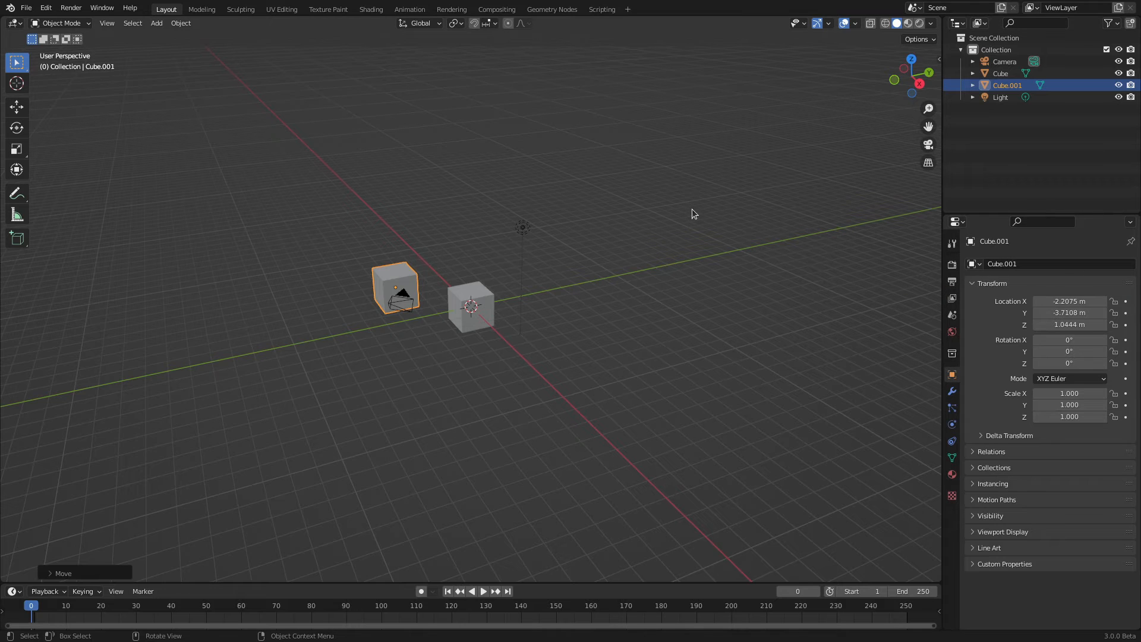
# Examine the unfiltered Menu Search commands for the 3D viewport again to compare them with the Outliner's.
pyautogui.press('F3')
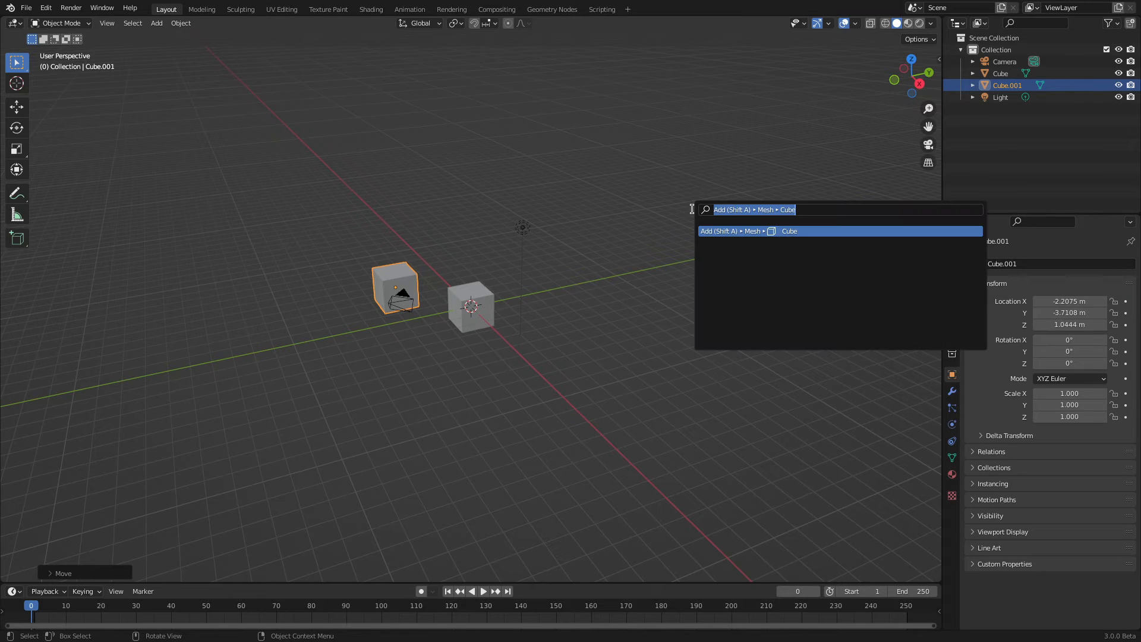
pyautogui.press('BackSpace')
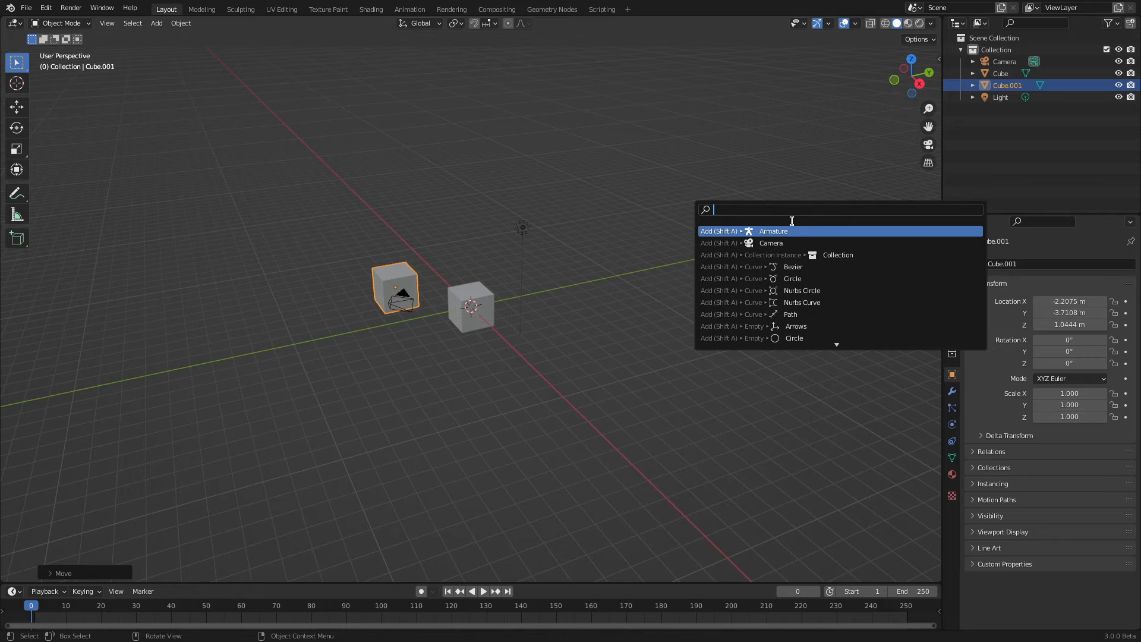
pyautogui.scroll(-20, 851, 275)
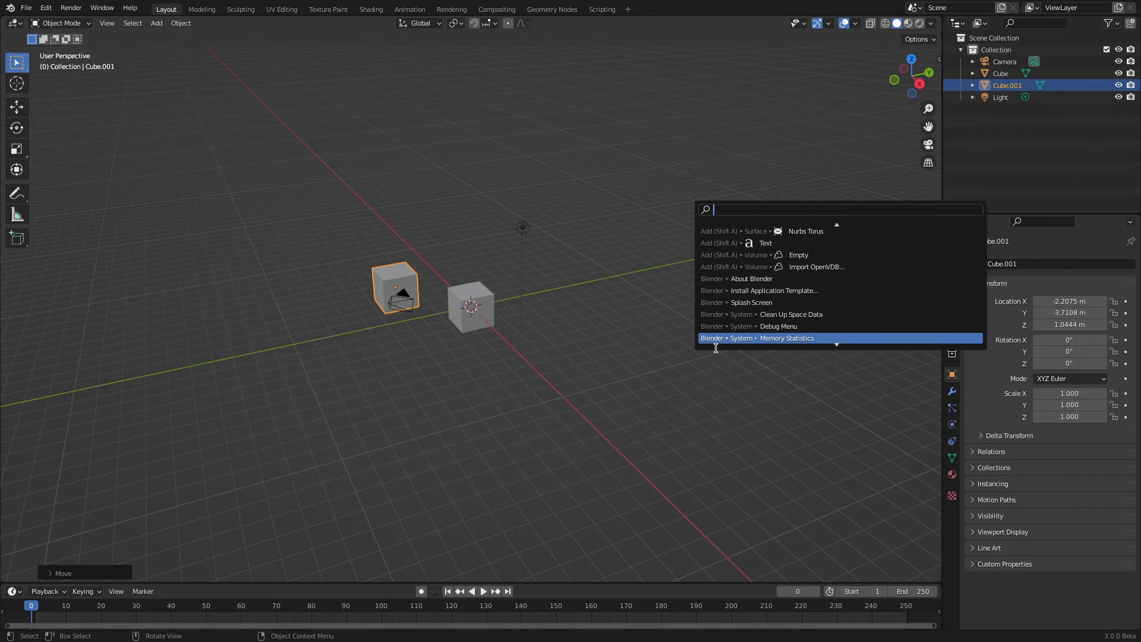
pyautogui.press('Escape')
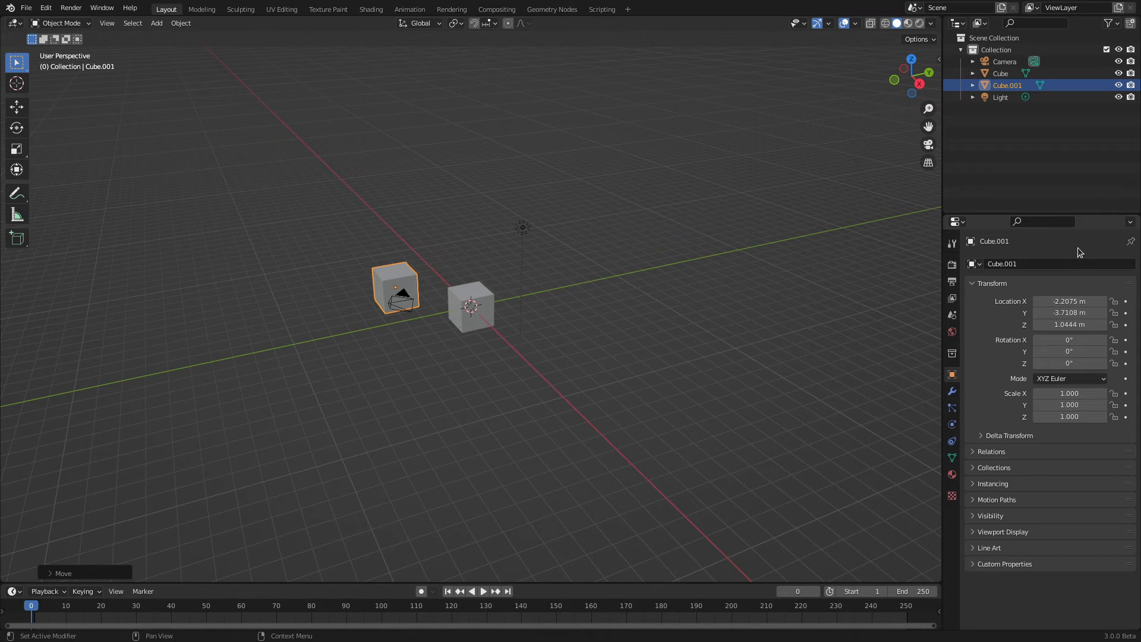
# Examine the commands that an empty Menu Search offers for the Properties editor, and dismiss the search.
pyautogui.press('F3')
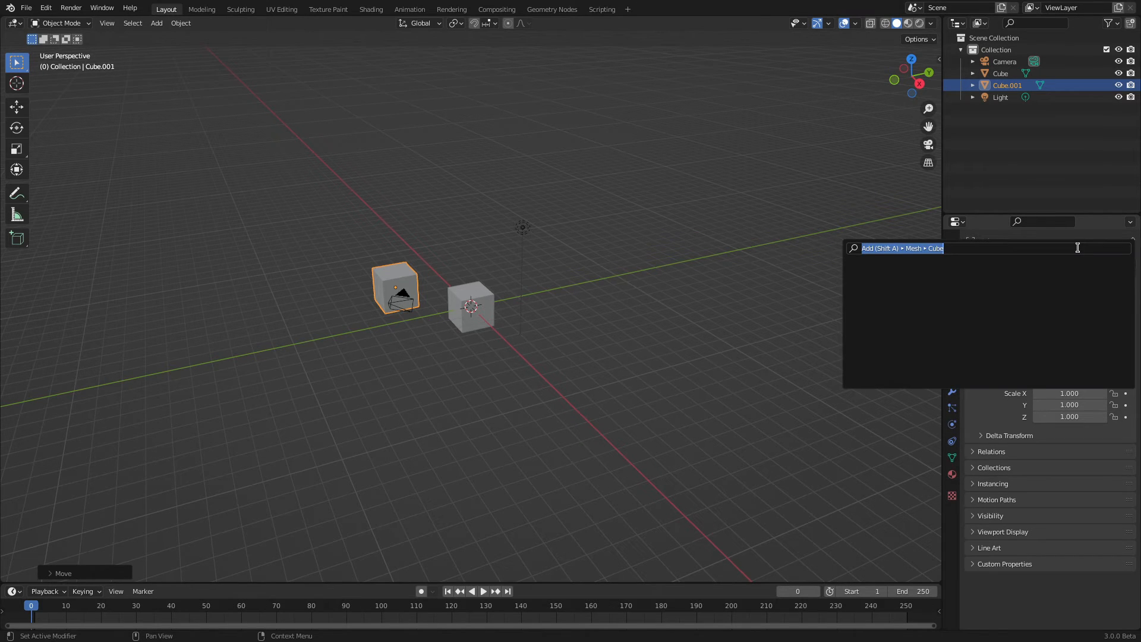
pyautogui.press('BackSpace')
pyautogui.scroll(-19, 1044, 284)
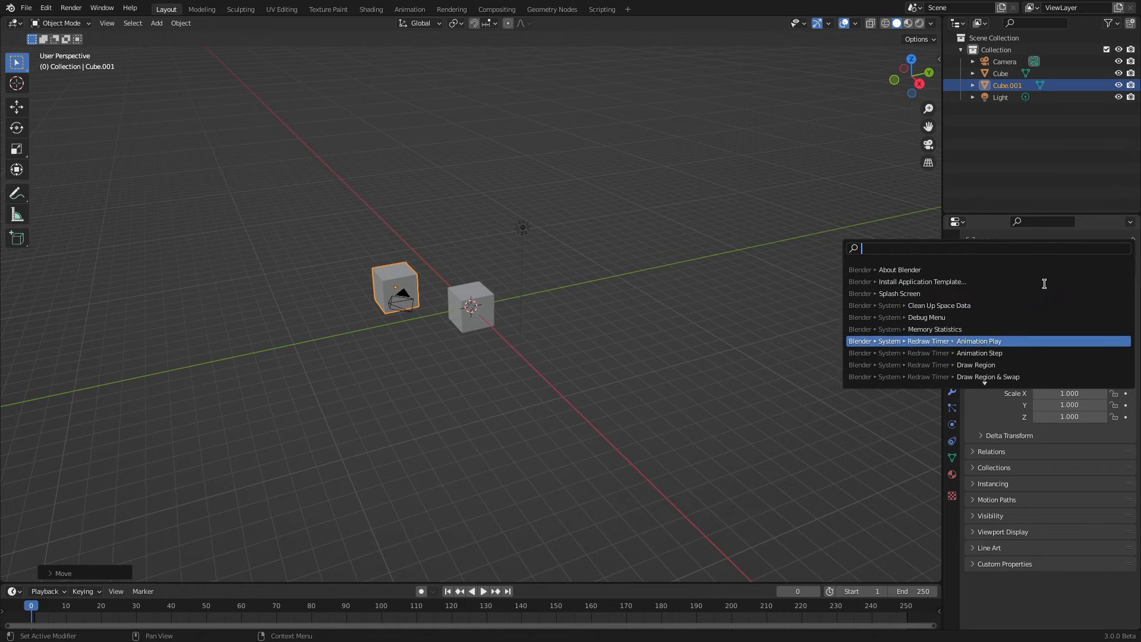
pyautogui.scroll(9, 1044, 284)
pyautogui.scroll(10, 1045, 284)
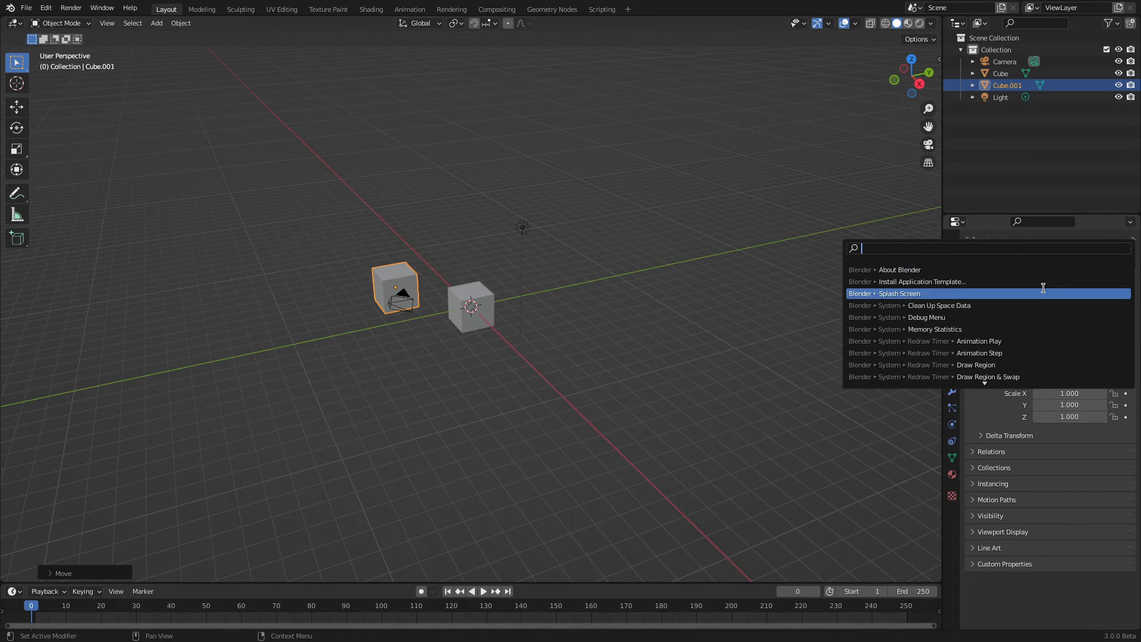
pyautogui.press('Escape')
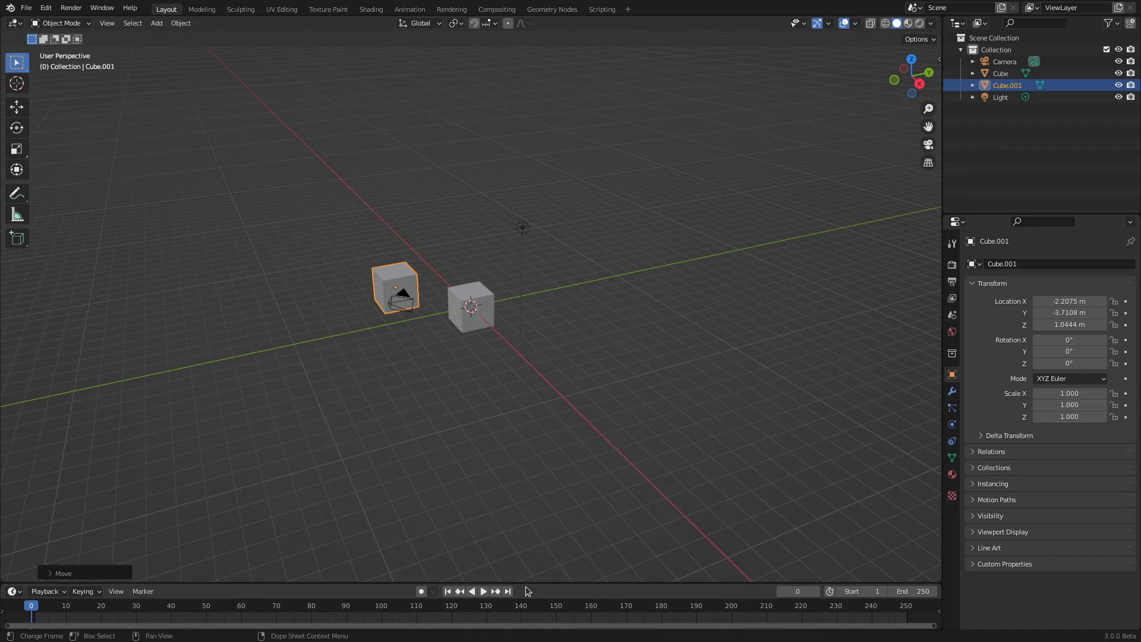
# Enlarge the timeline to examine its Menu Search commands, and shrink it back to a low strip beneath the viewport.
pyautogui.moveTo(529, 582); pyautogui.dragTo(529, 82)
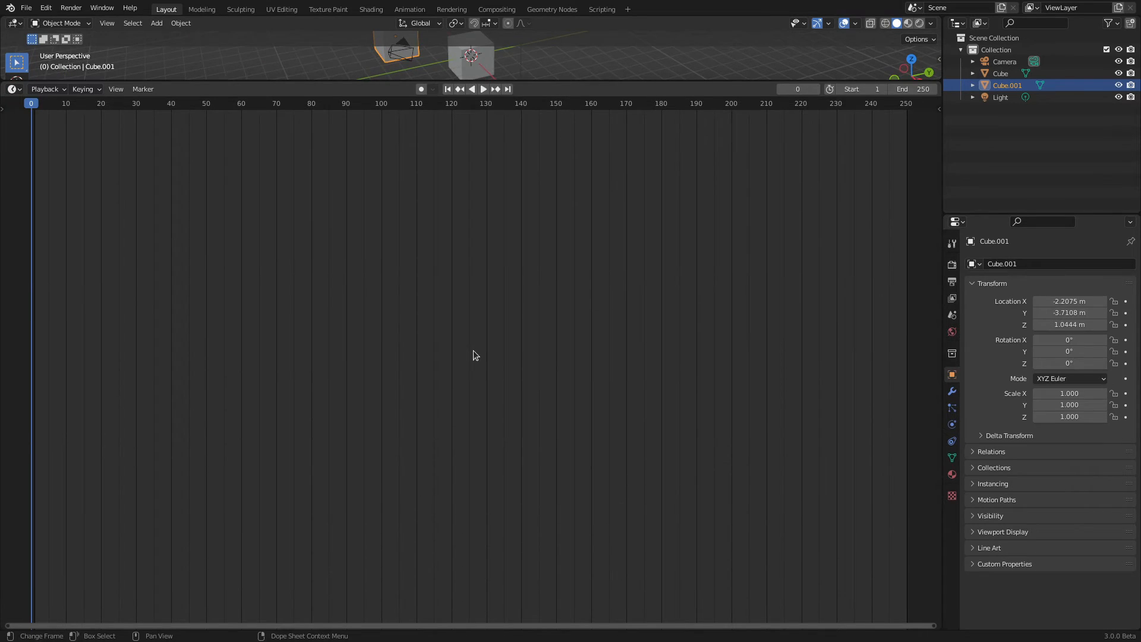
pyautogui.press('F3')
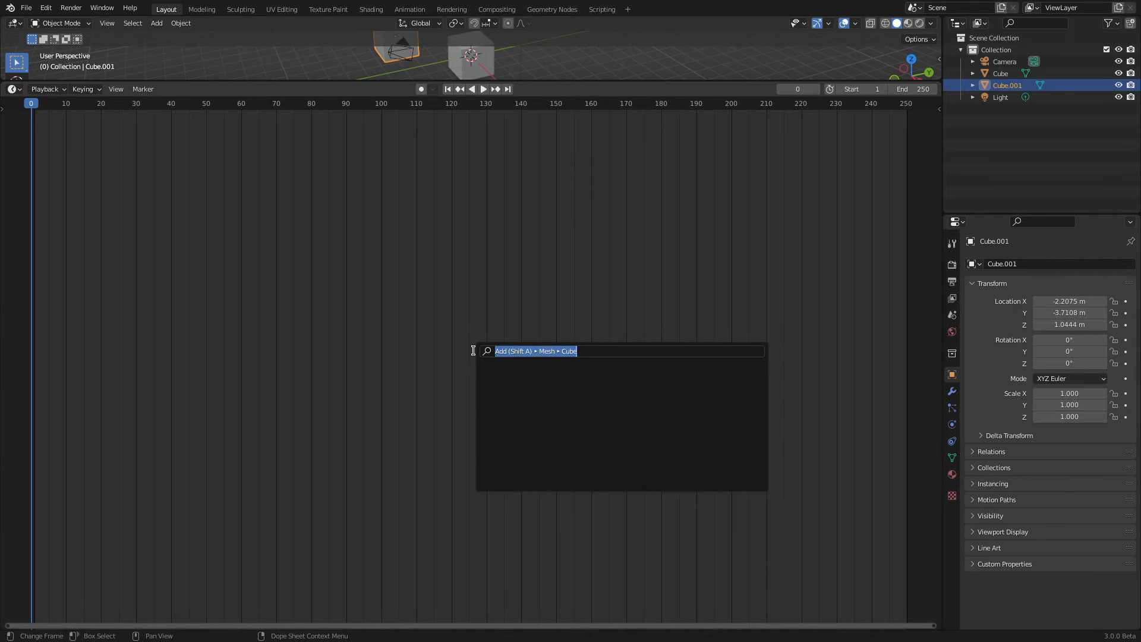
pyautogui.press('BackSpace')
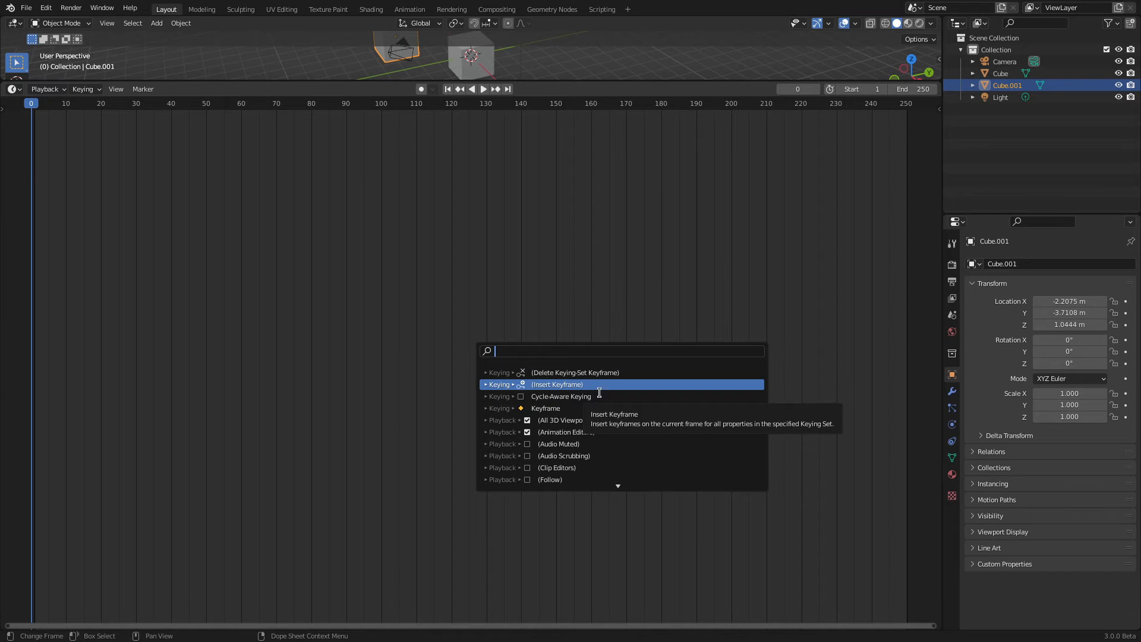
pyautogui.scroll(-15, 601, 392)
pyautogui.press('Escape')
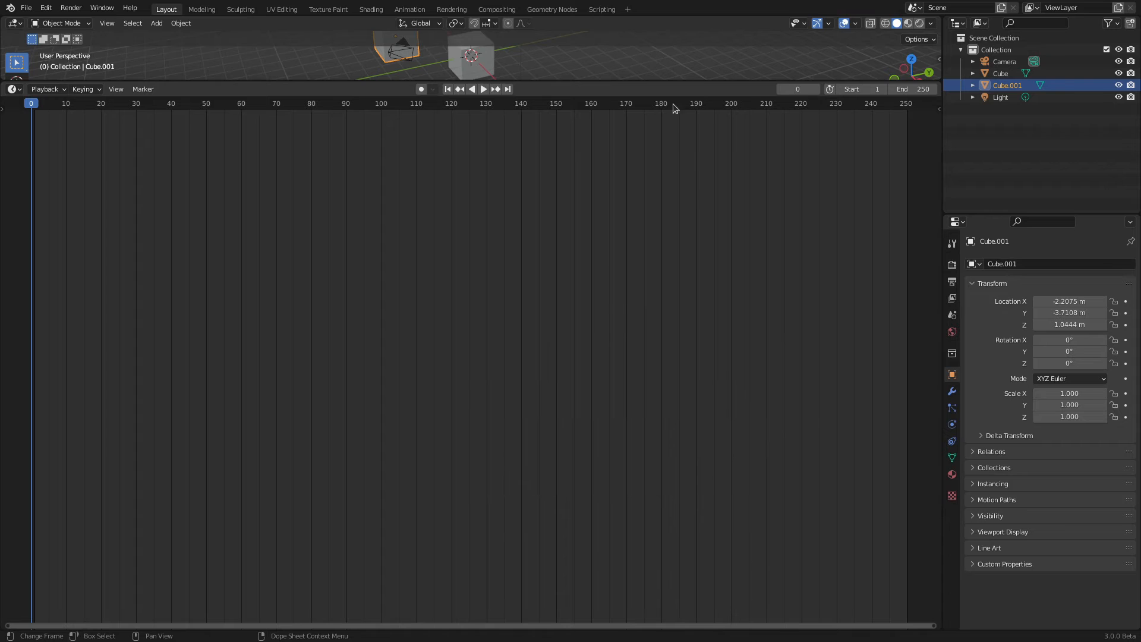
pyautogui.moveTo(665, 84); pyautogui.dragTo(665, 492)
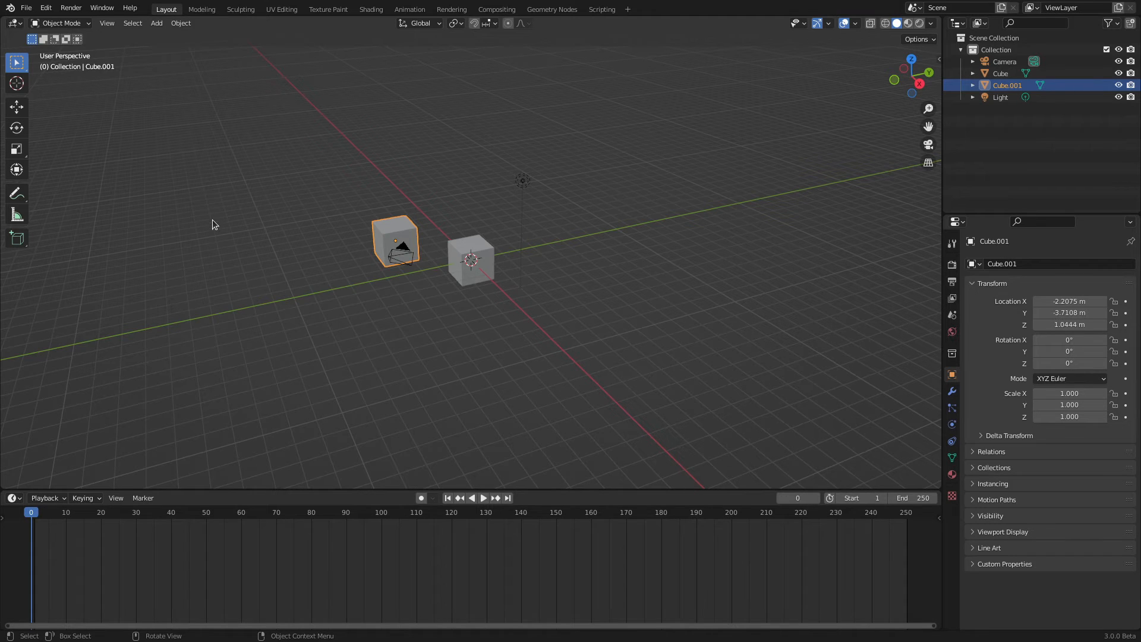
# Set the Spacebar Action to Search in the keymap preferences and close the preferences window.
pyautogui.click(45, 9)
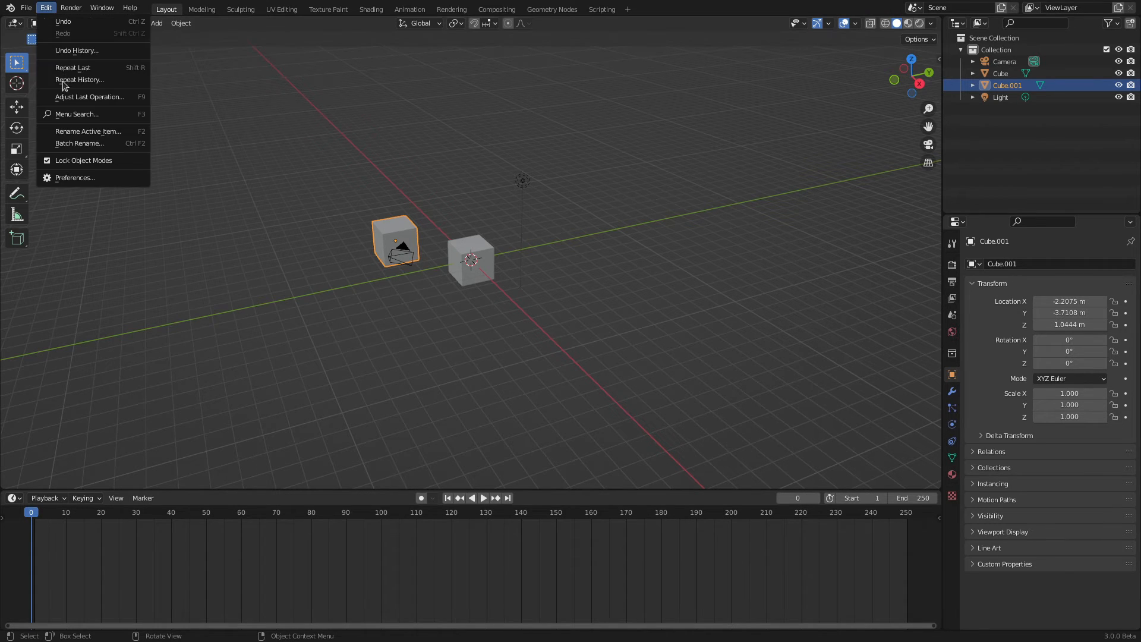
pyautogui.click(77, 177)
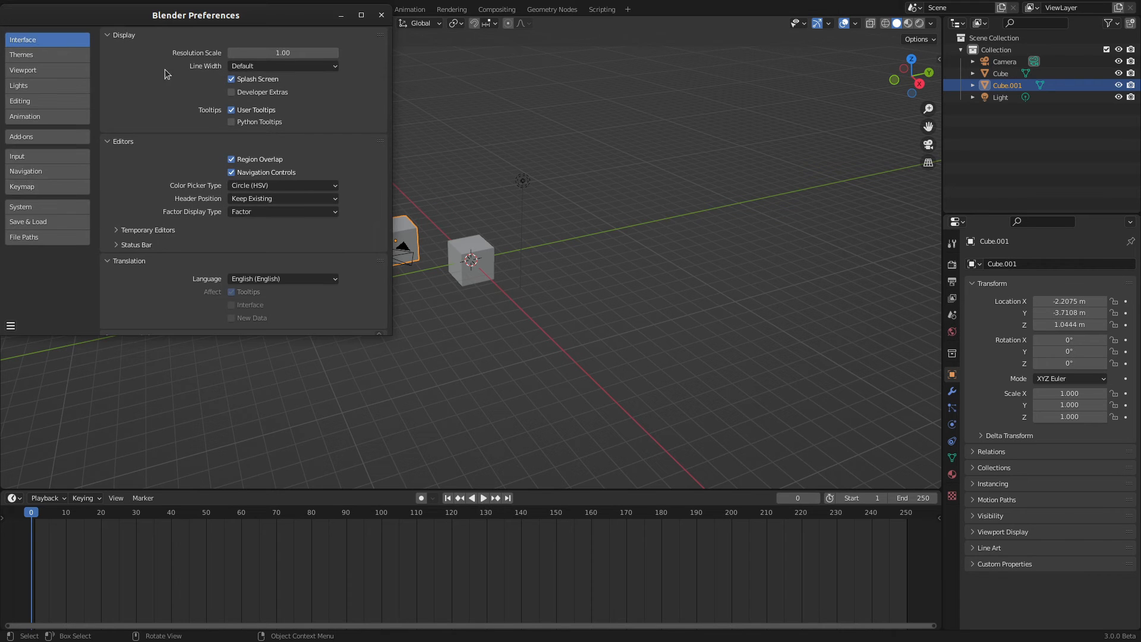
pyautogui.moveTo(150, 19); pyautogui.dragTo(246, 146)
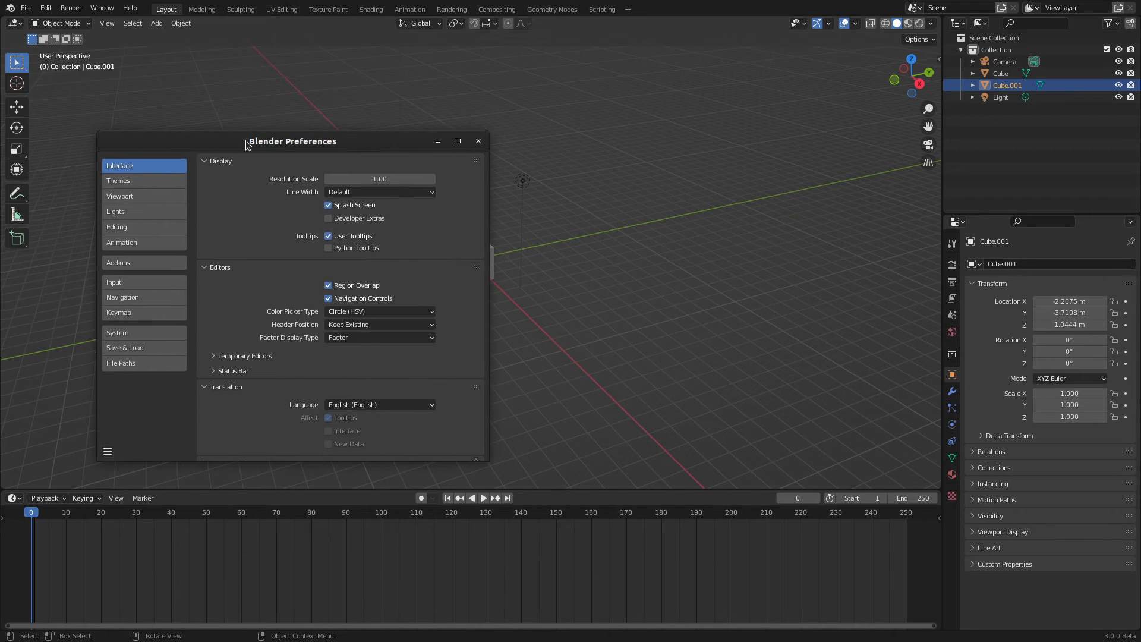
pyautogui.click(126, 314)
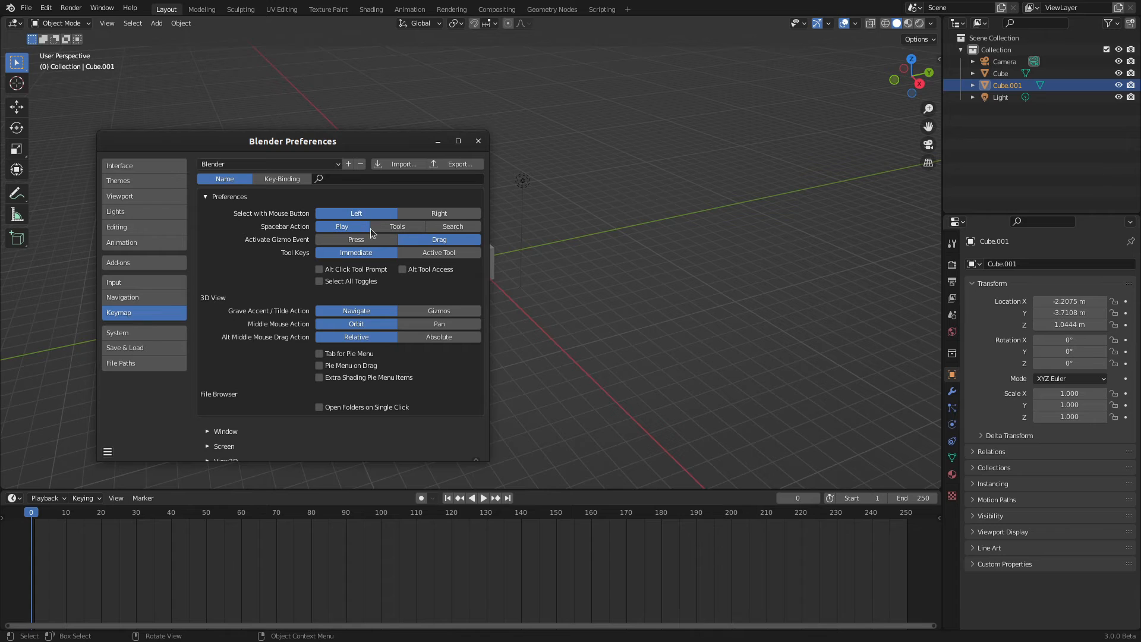
pyautogui.click(441, 227)
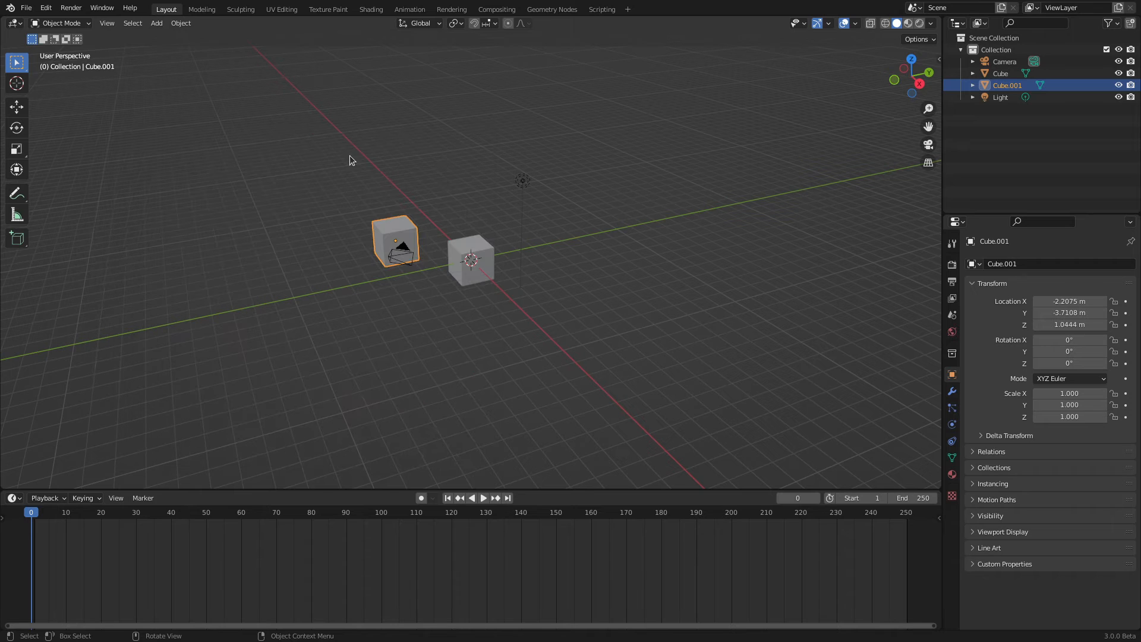
# Examine the unfiltered Menu Search commands in the 3D viewport once more and dismiss the search.
pyautogui.press('F3')
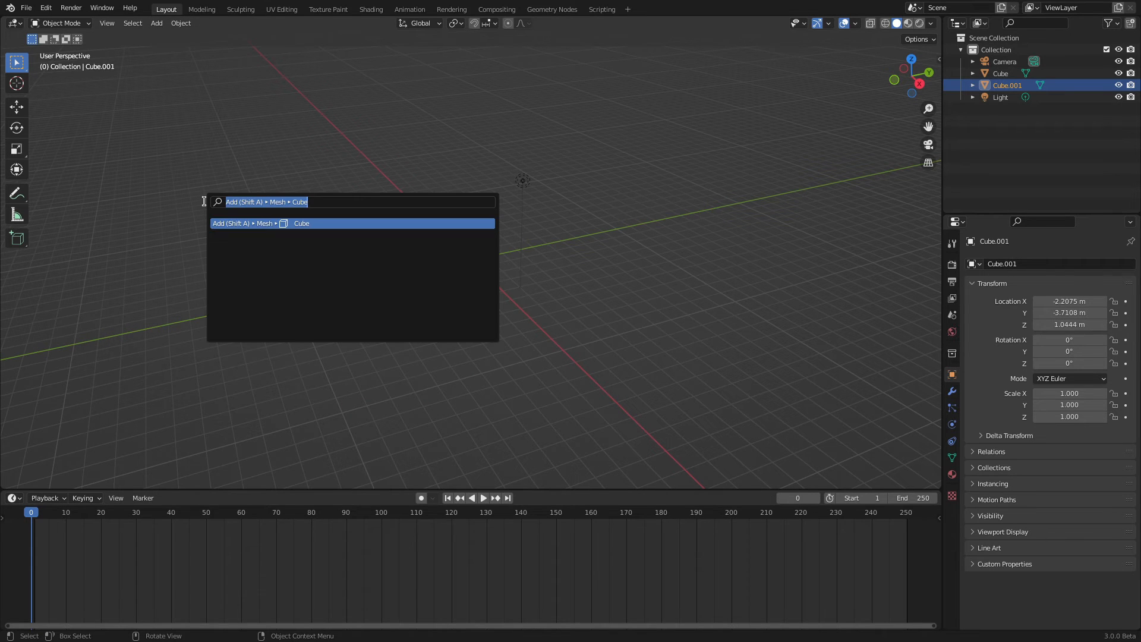
pyautogui.press('BackSpace')
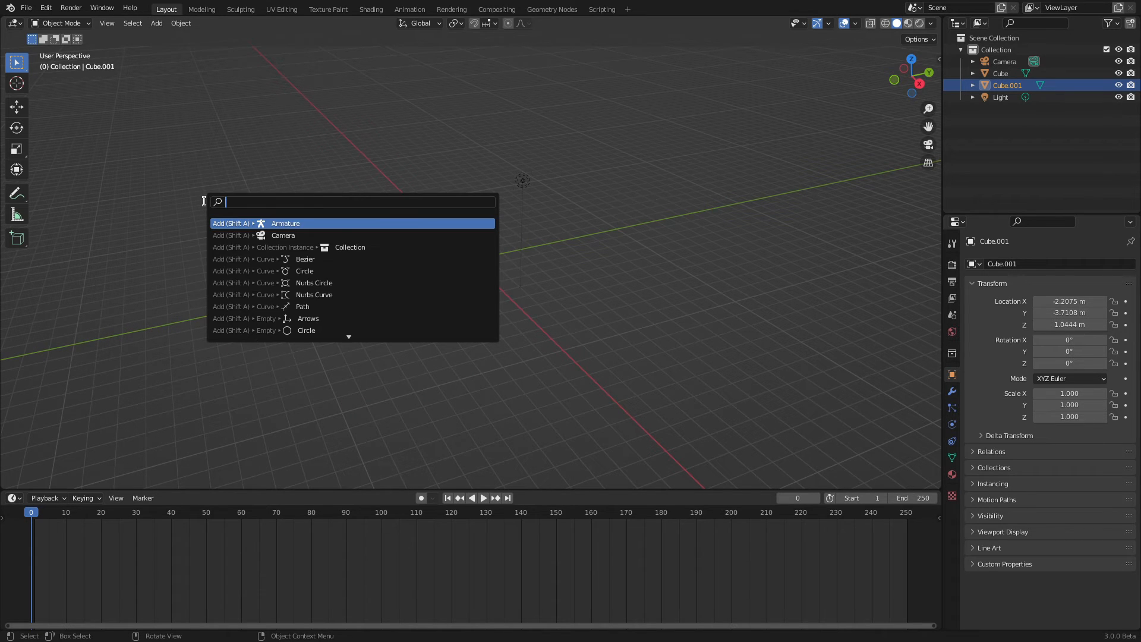
pyautogui.press('Escape')
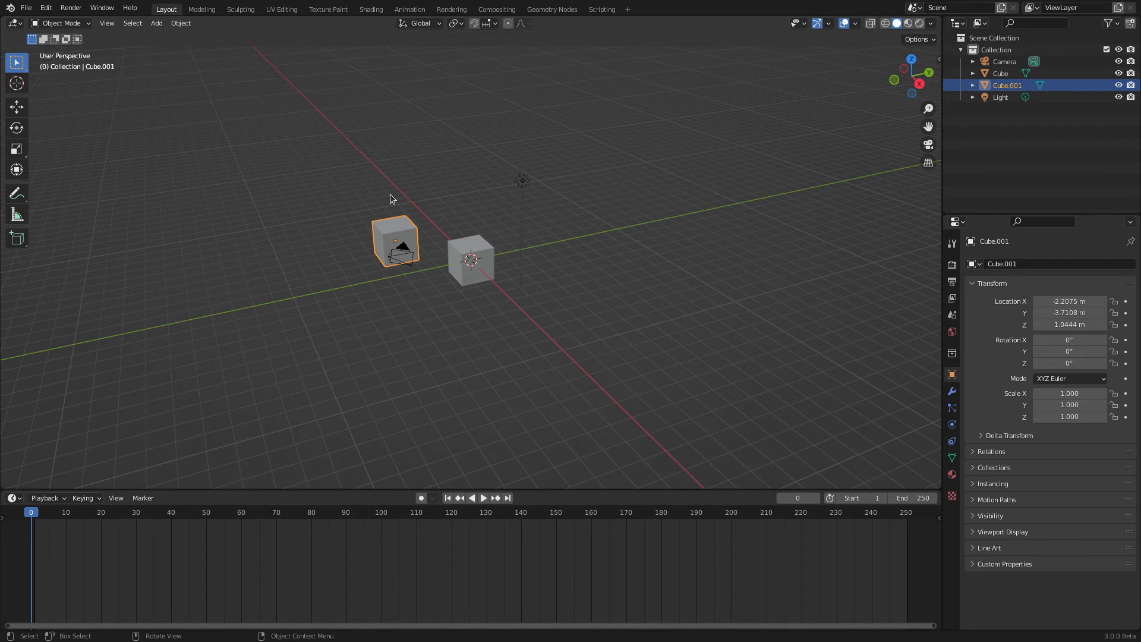
# Enable Developer Extras in the Interface preferences and close the preferences window.
pyautogui.click(44, 8)
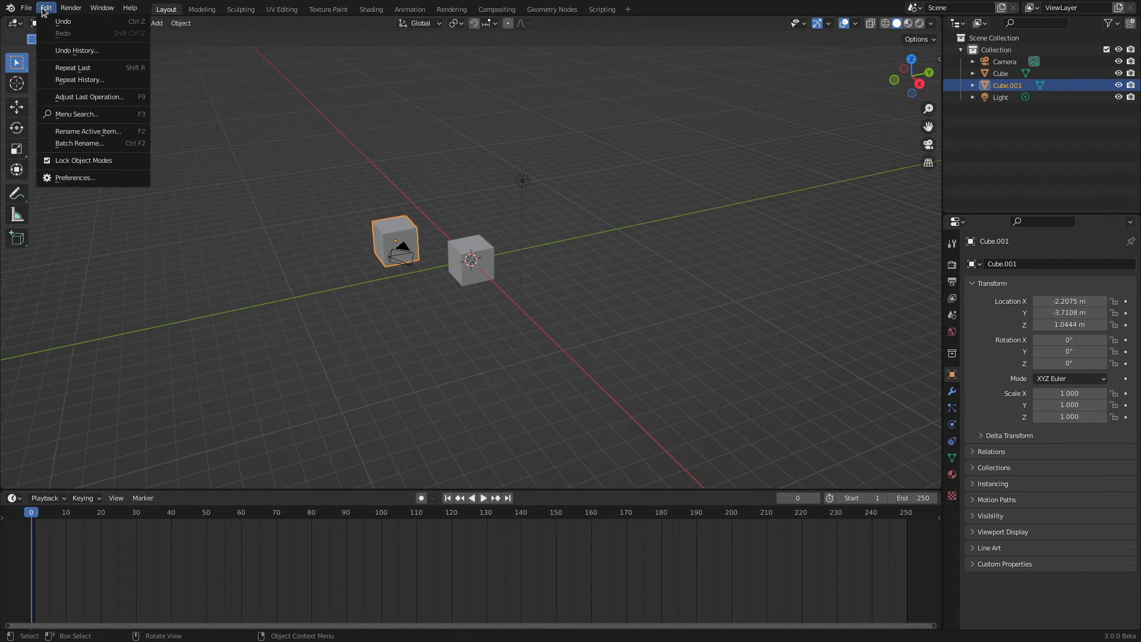
pyautogui.click(71, 179)
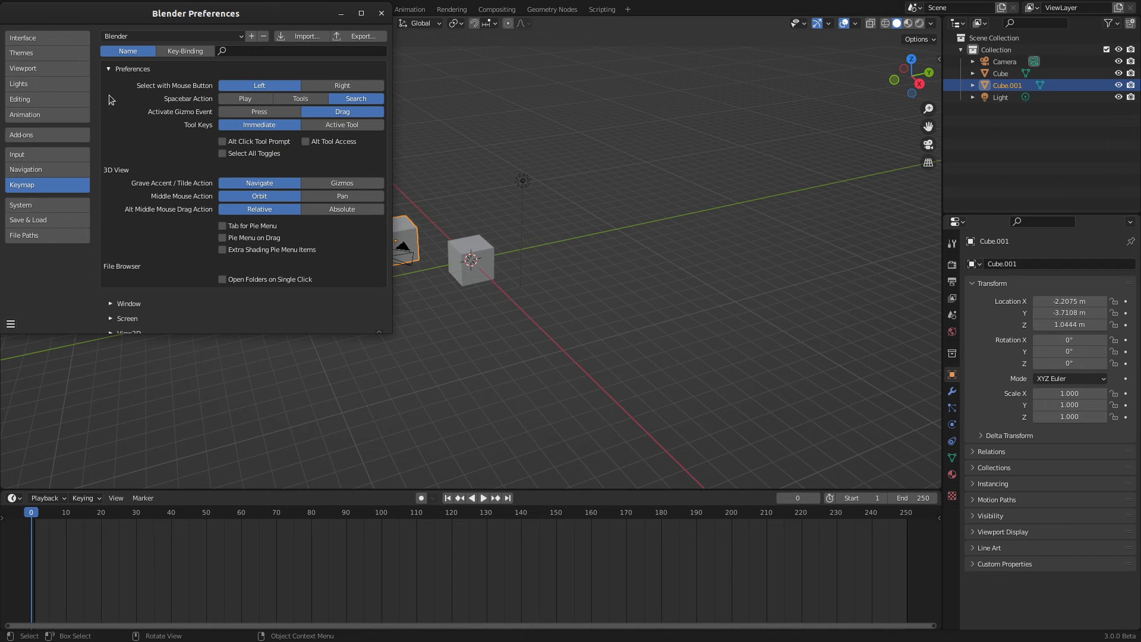
pyautogui.moveTo(98, 15); pyautogui.dragTo(179, 48)
pyautogui.click(217, 171)
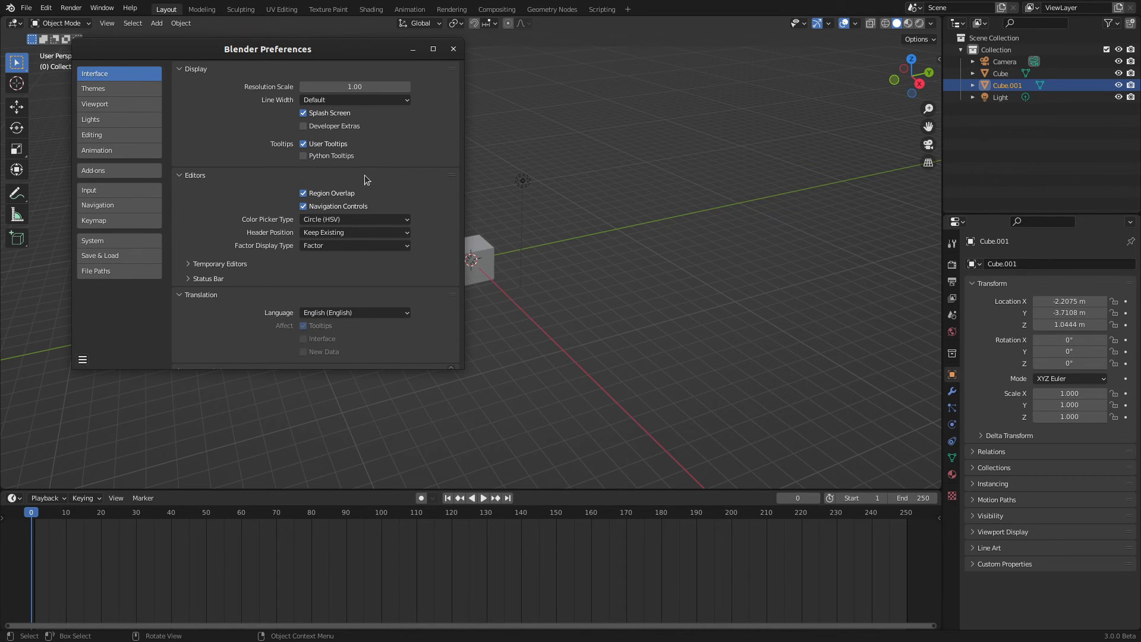
pyautogui.click(303, 126)
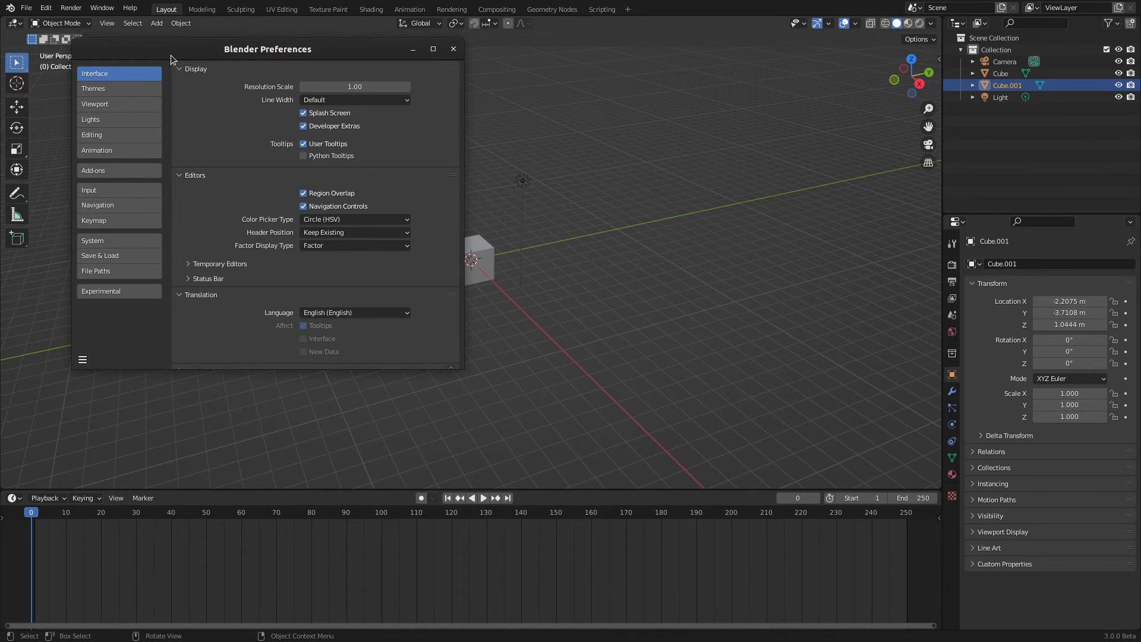
pyautogui.click(454, 49)
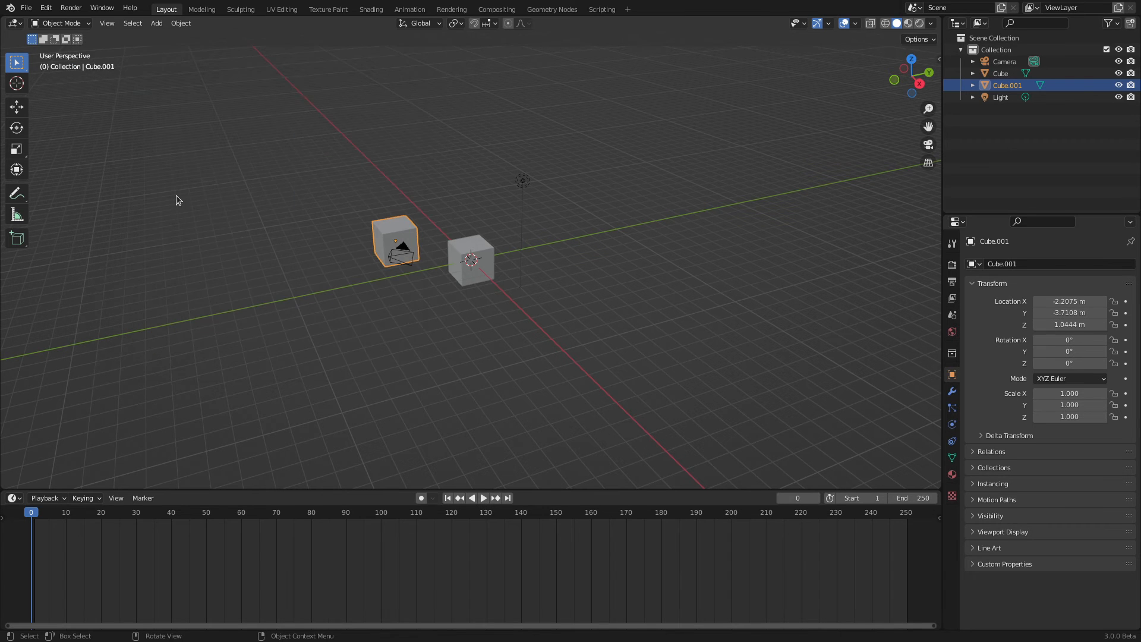
# Delete the selected cube, Cube.001, by running the Object Delete operator from Operator Search.
pyautogui.click(46, 8)
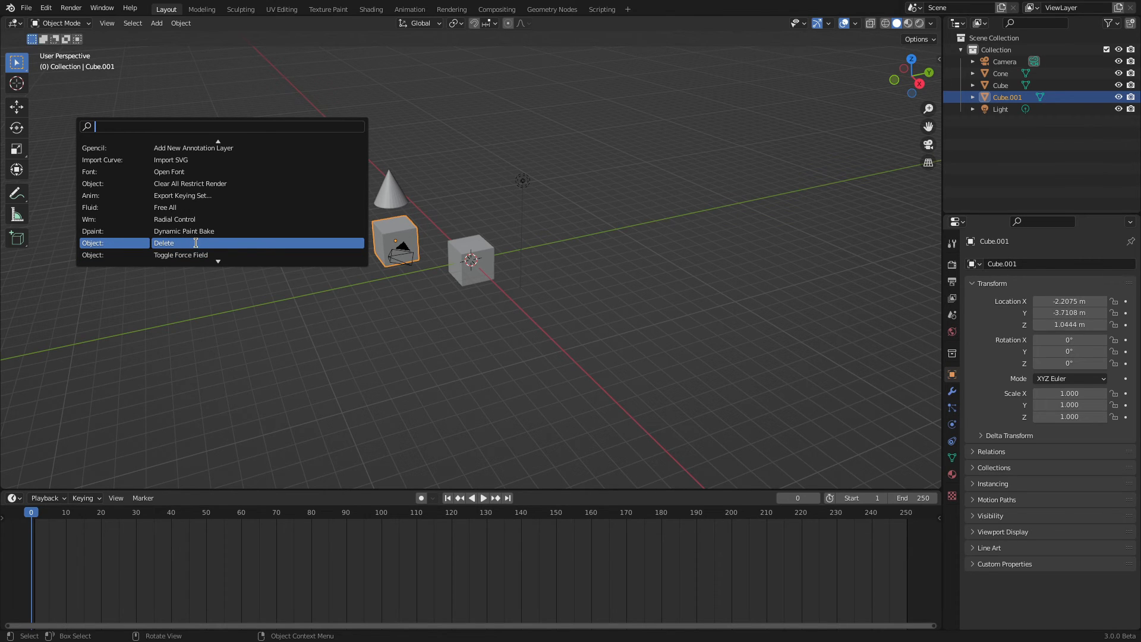
pyautogui.click(196, 243)
pyautogui.click(135, 247)
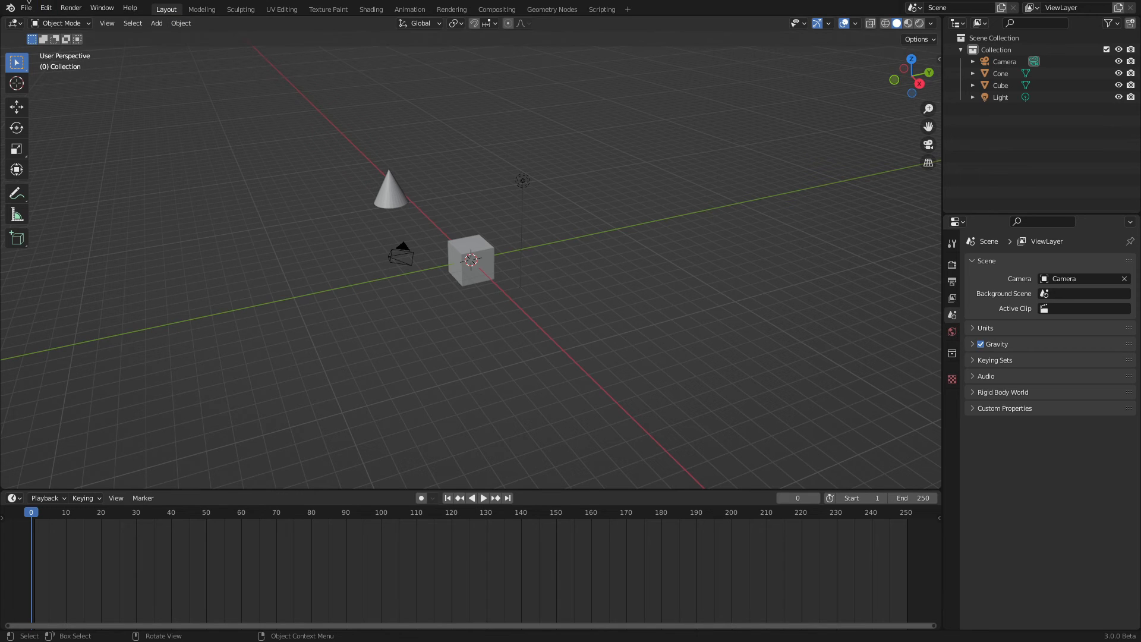
# Review the Developer Extras option in the Interface preferences and close the preferences window.
pyautogui.click(46, 8)
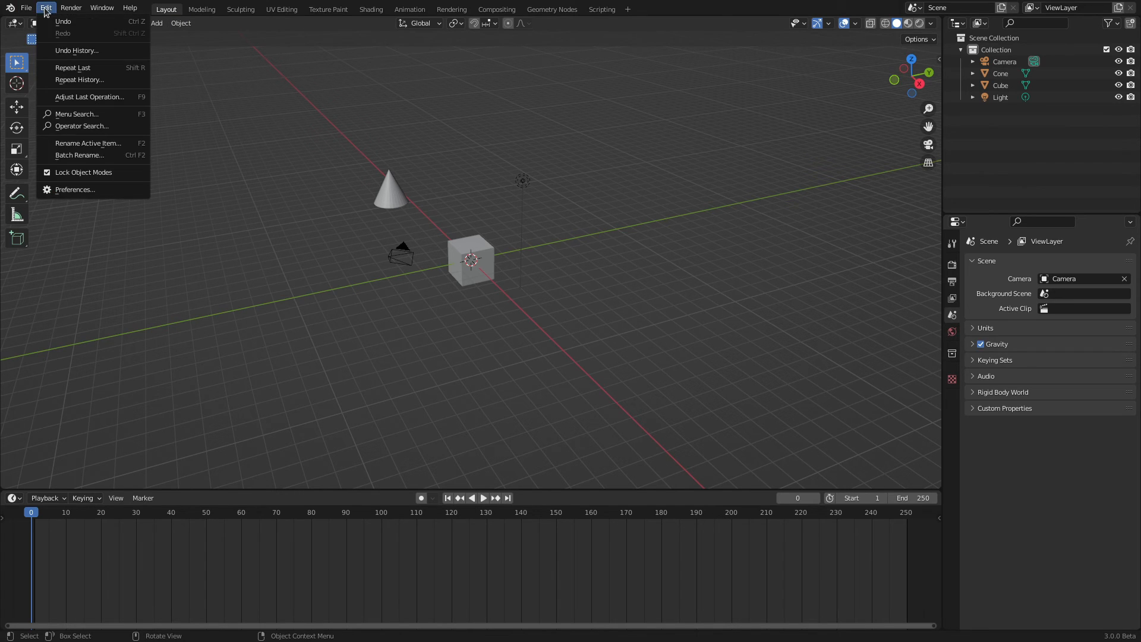
pyautogui.click(72, 190)
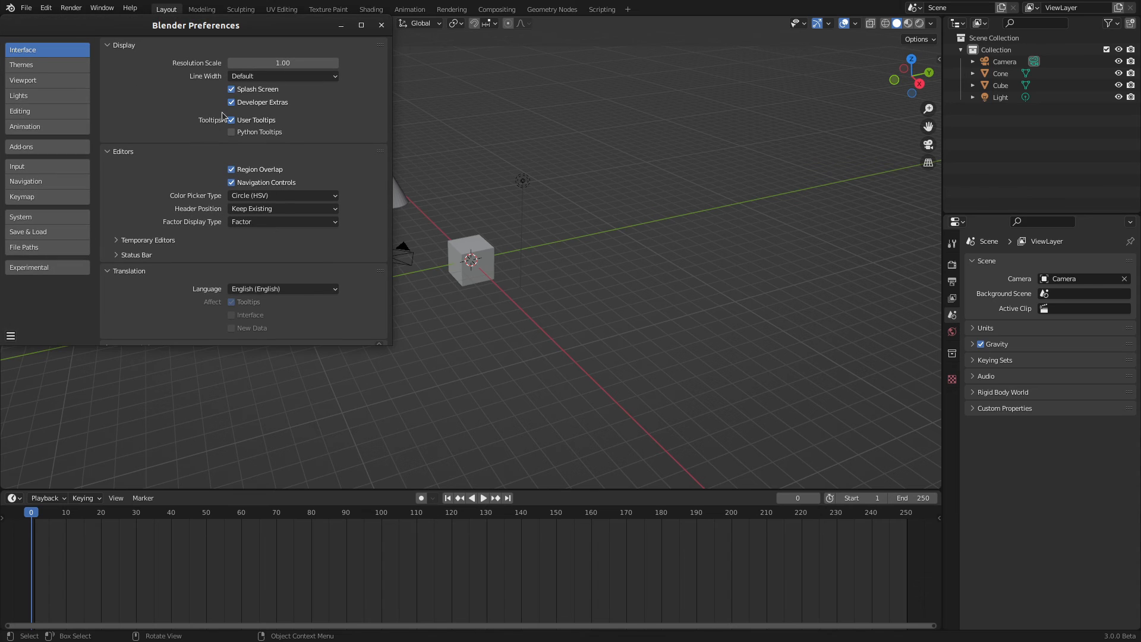
pyautogui.click(382, 26)
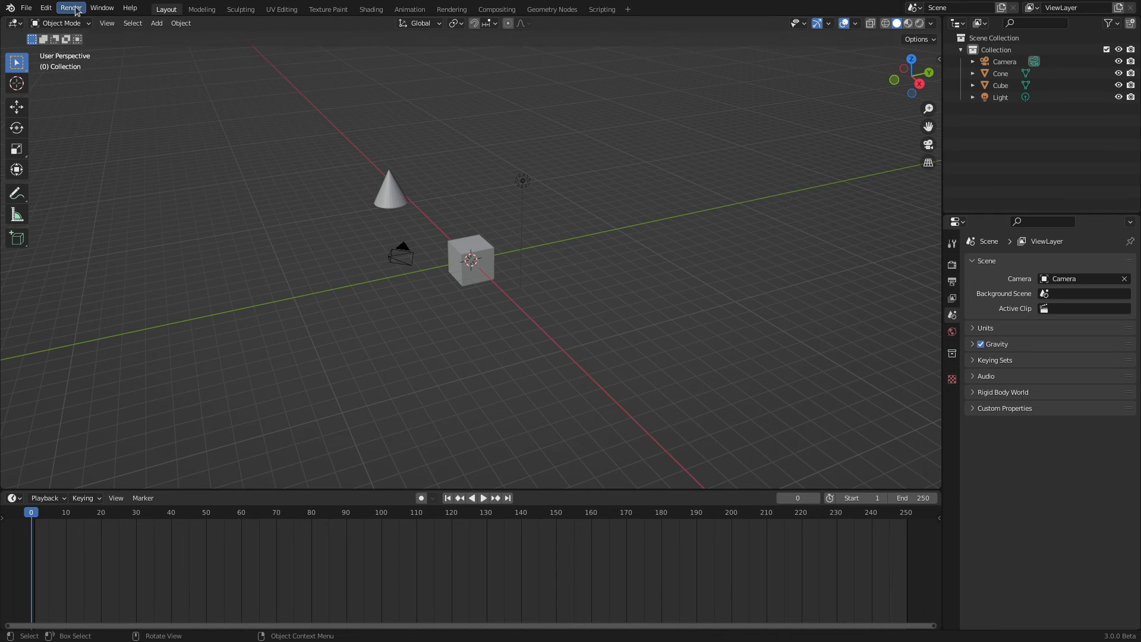
# Examine the operators that Operator Search lists for "Delete", clear the search term and dismiss the search.
pyautogui.click(46, 8)
pyautogui.click(81, 126)
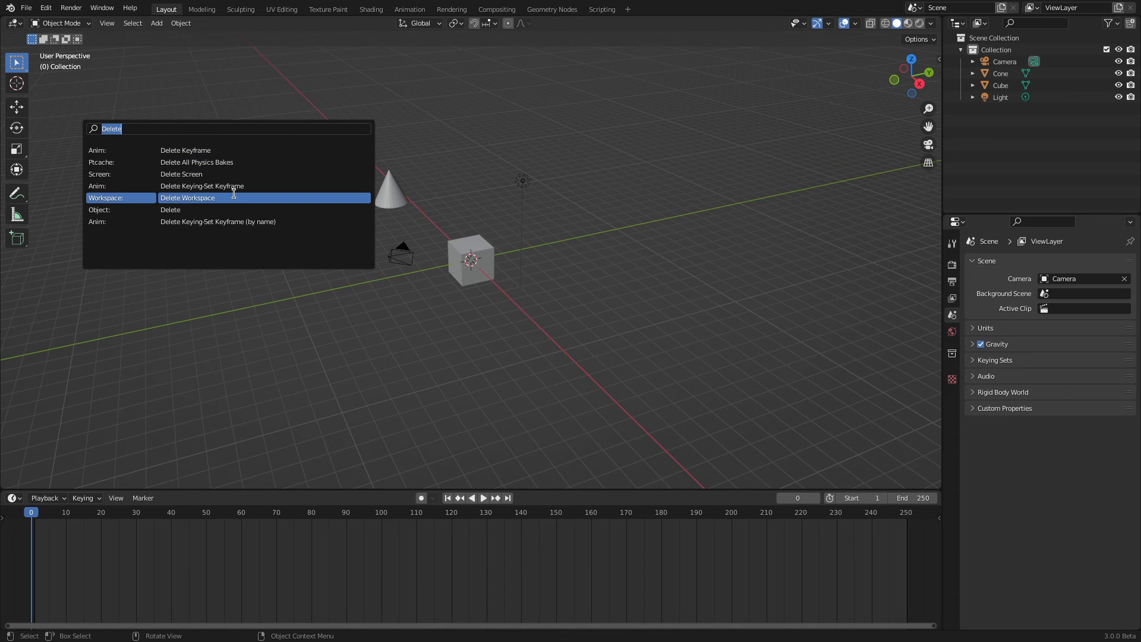
pyautogui.press('BackSpace')
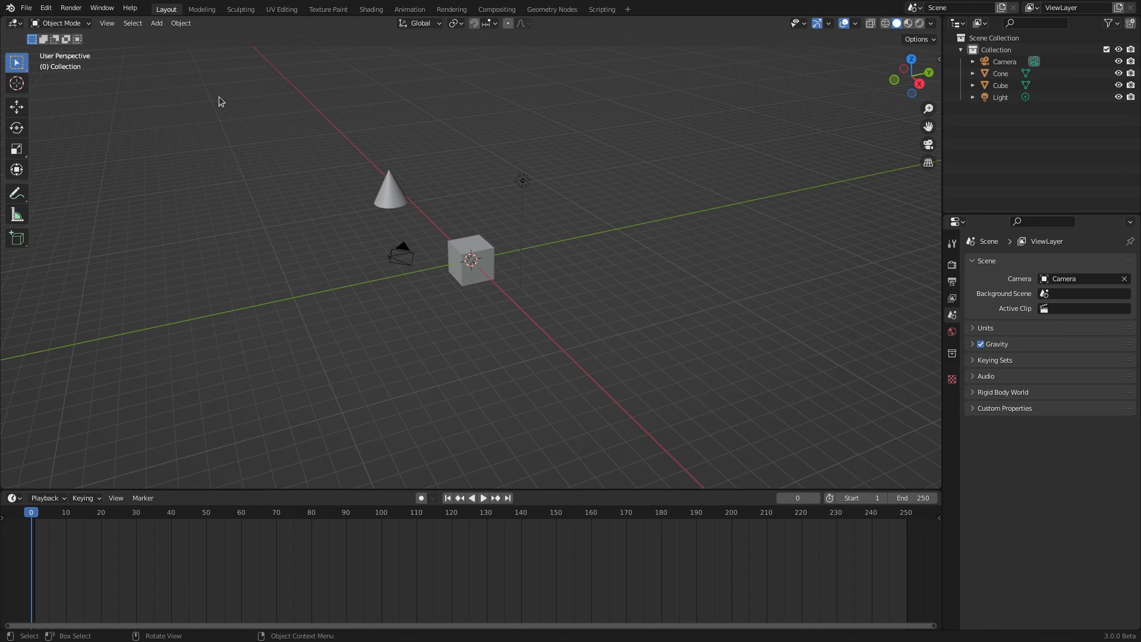
# Go from the Search page of the Blender 3.0 Manual through the Nodes overview to the nodes Introduction page.
pyautogui.click(129, 9)
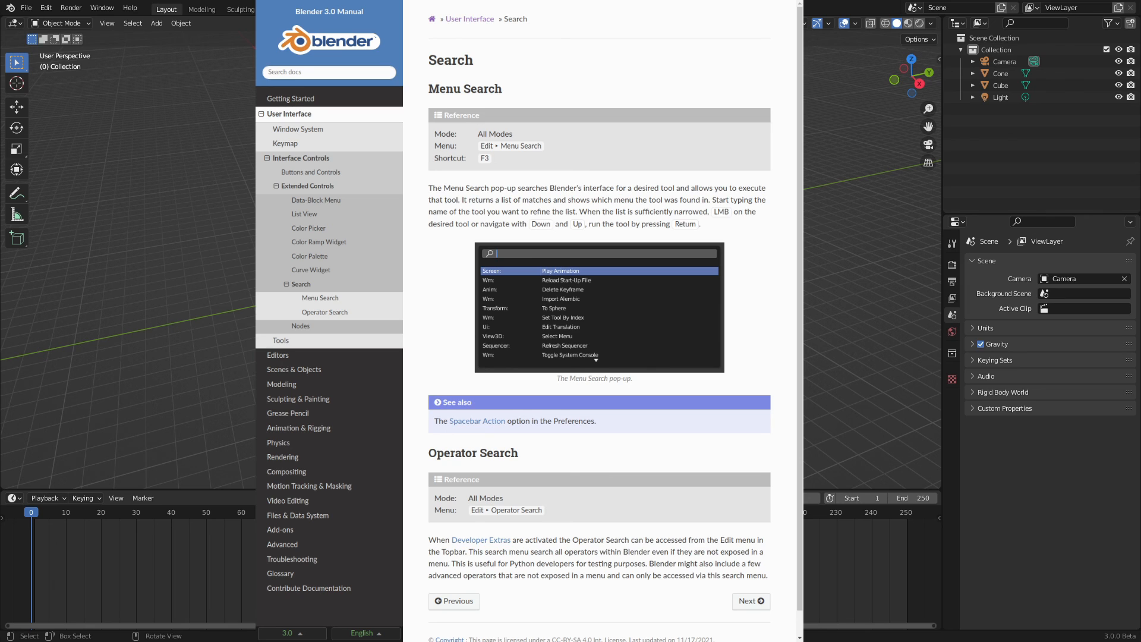
pyautogui.click(746, 603)
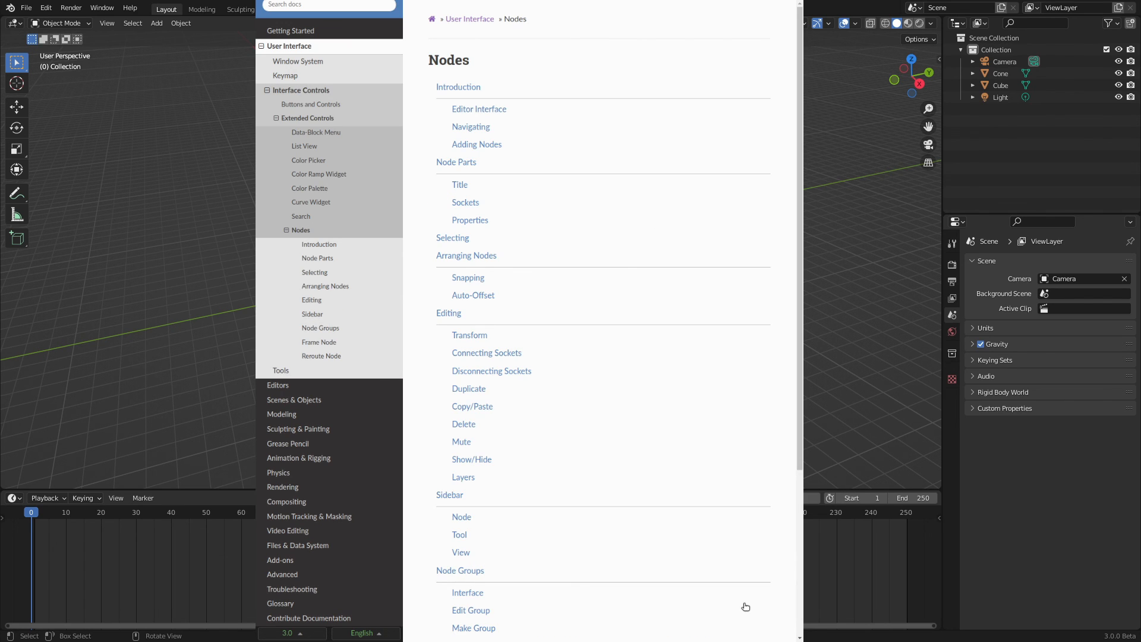
pyautogui.scroll(-4, 758, 521)
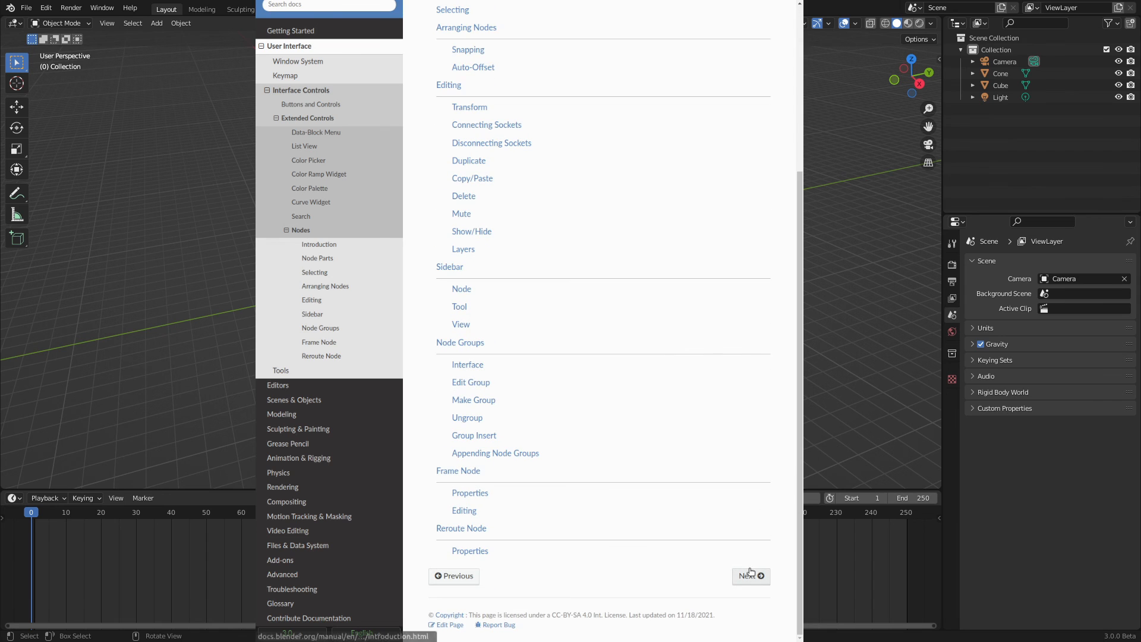
pyautogui.click(751, 574)
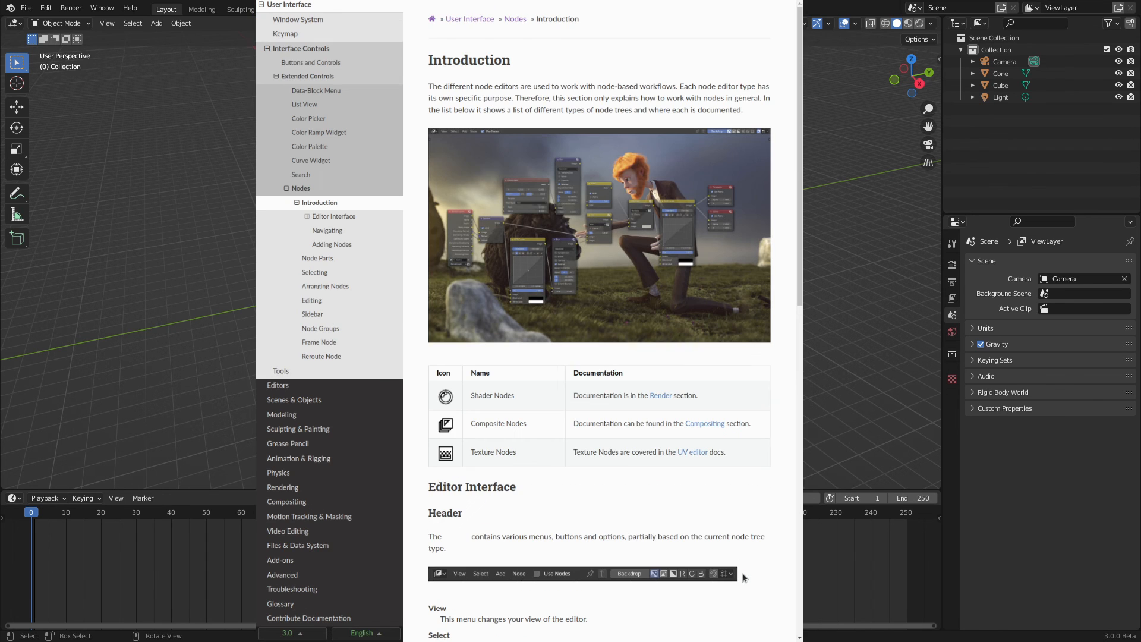